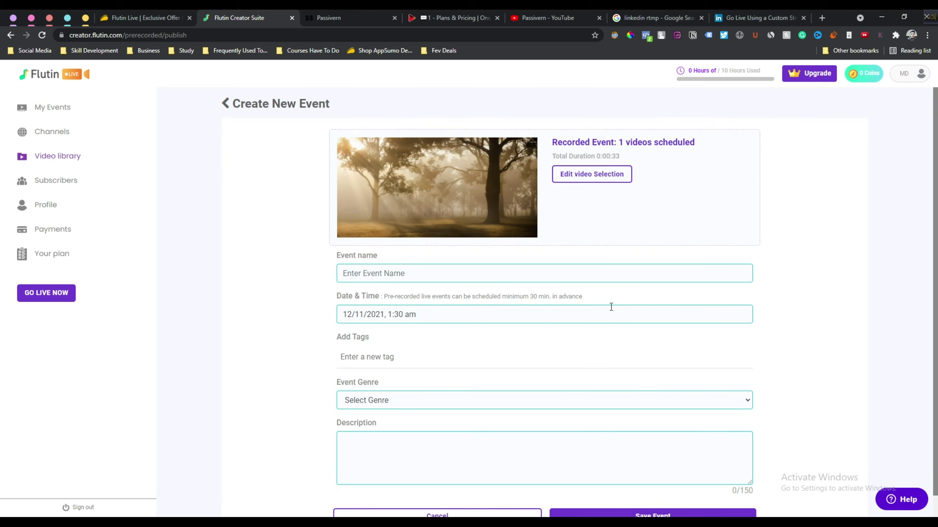
Name the event 'Passivern Test' and schedule it for 16 November 2021 at 01:03
click(388, 269)
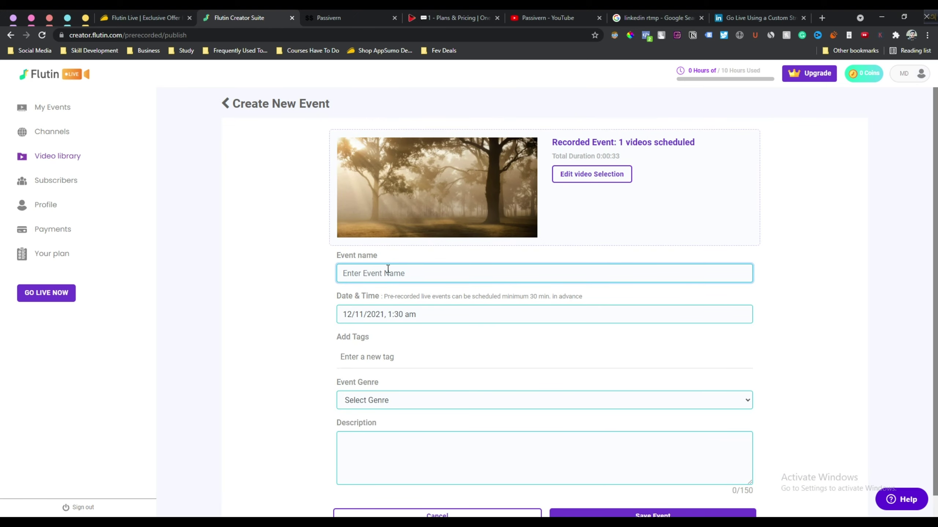
text(Passivern Test)
click(379, 313)
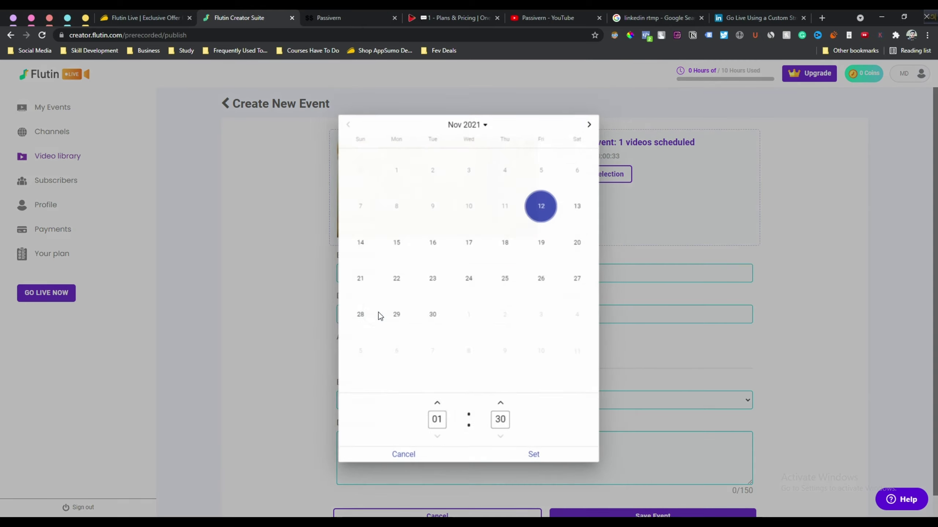
click(435, 247)
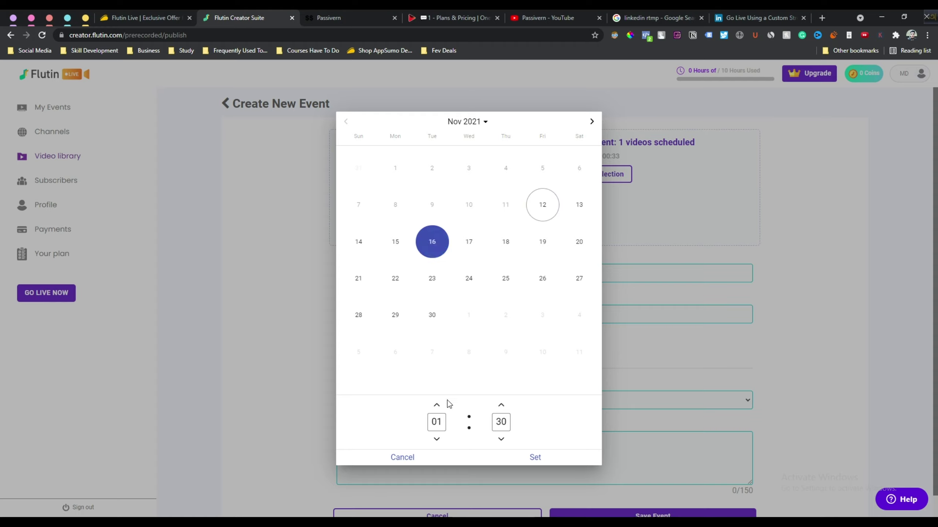
click(434, 420)
click(508, 419)
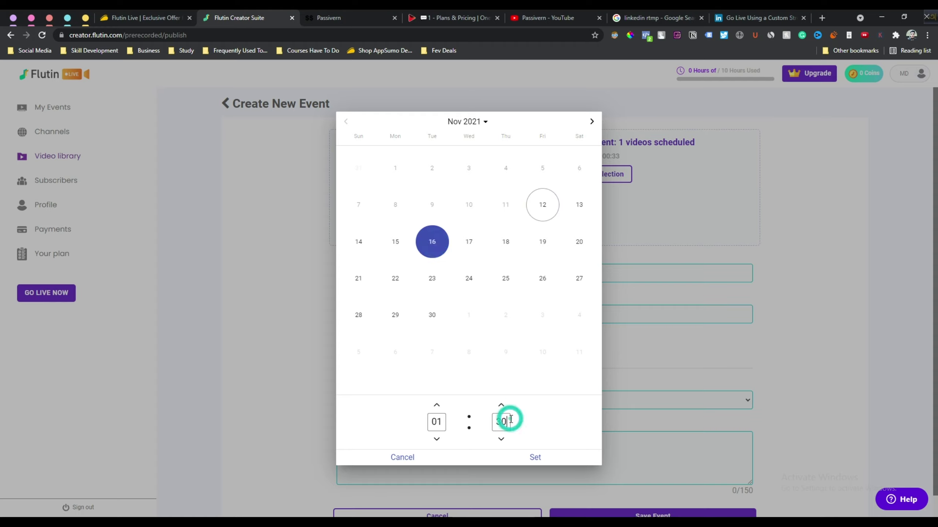
key(BackSpace)
key(BackSpace)
text(03)
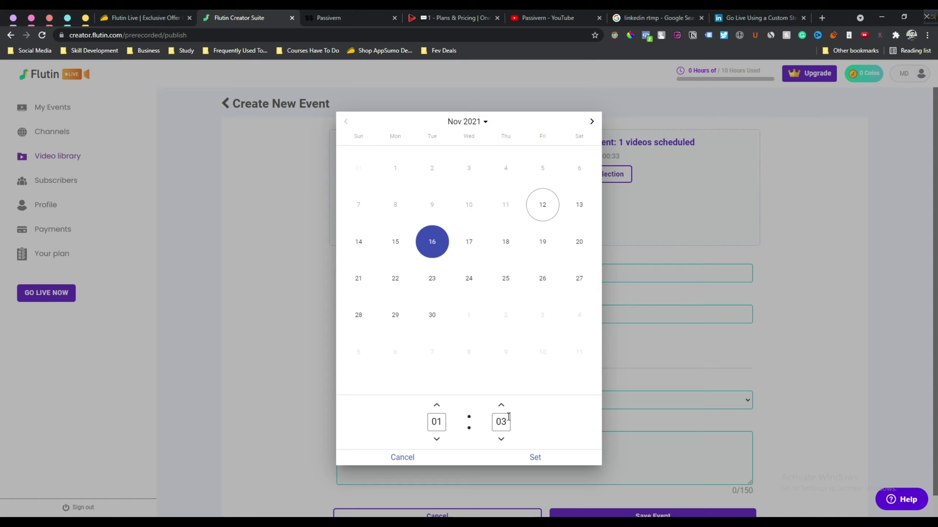
click(535, 457)
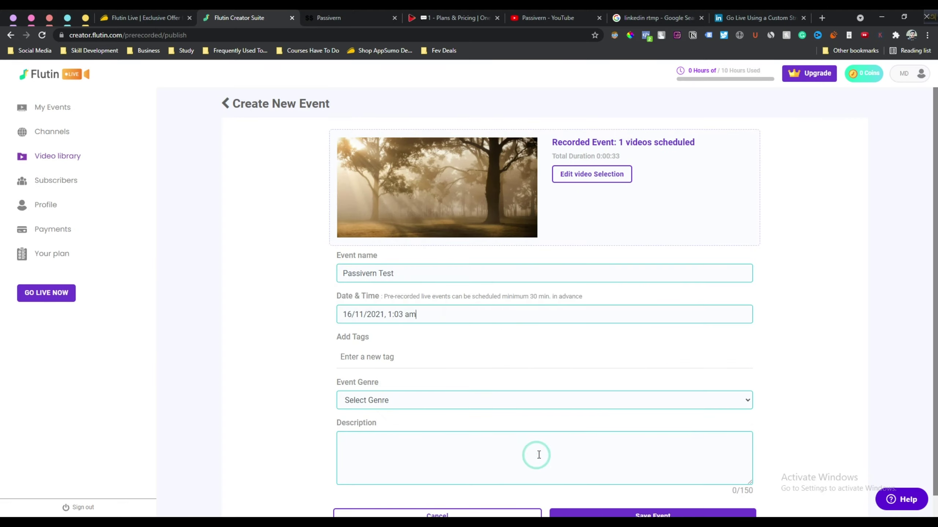
Tag the event Test and Passivern and set its genre to Coaching
click(363, 359)
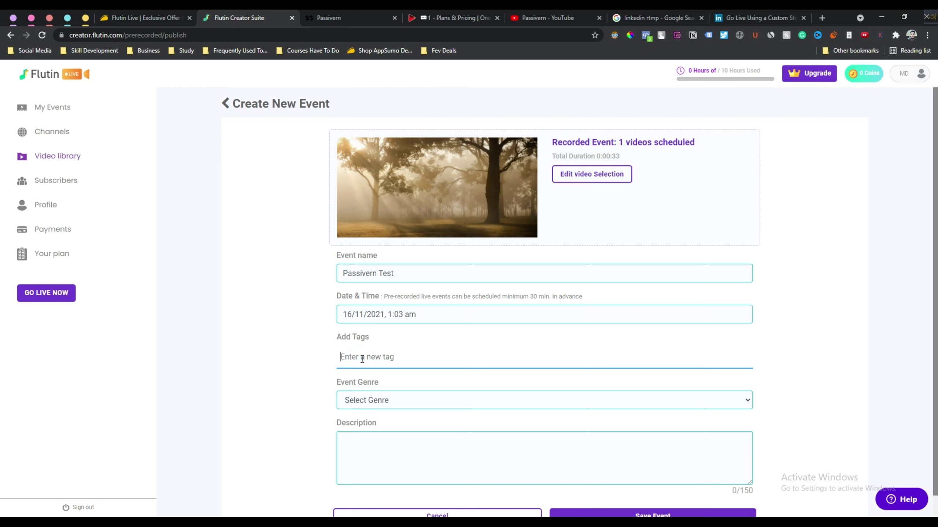
text(Test)
key(Return)
text(Passivern)
key(Return)
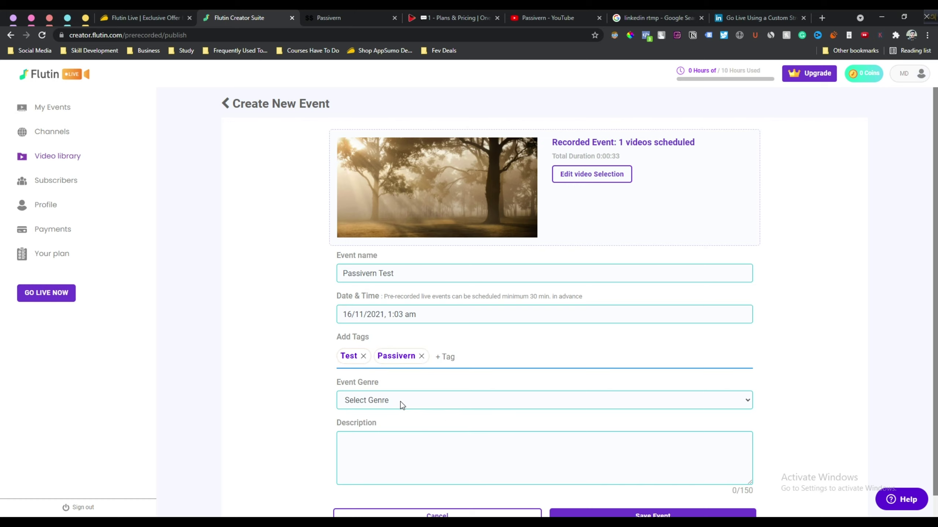
click(402, 404)
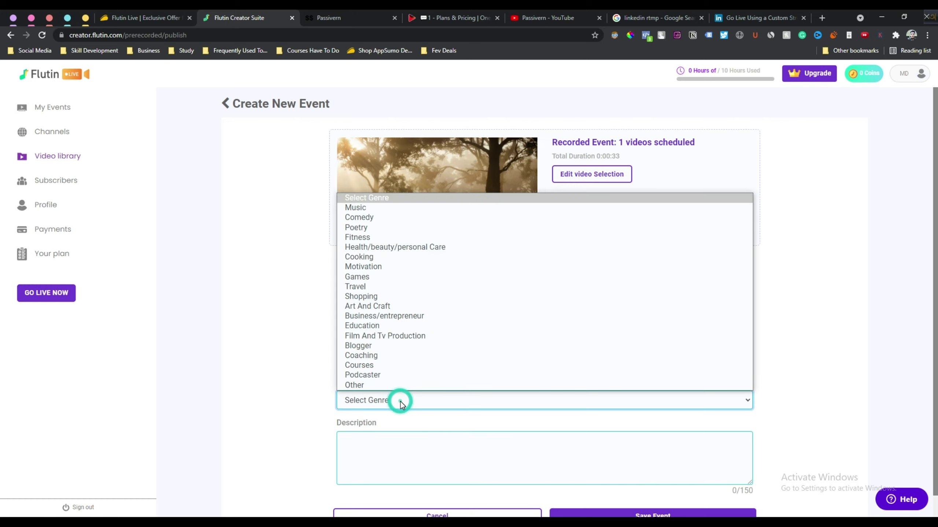
click(372, 357)
scroll(369, 398, down, 1)
Write the test live stream description of over 150 characters and save the event
click(426, 425)
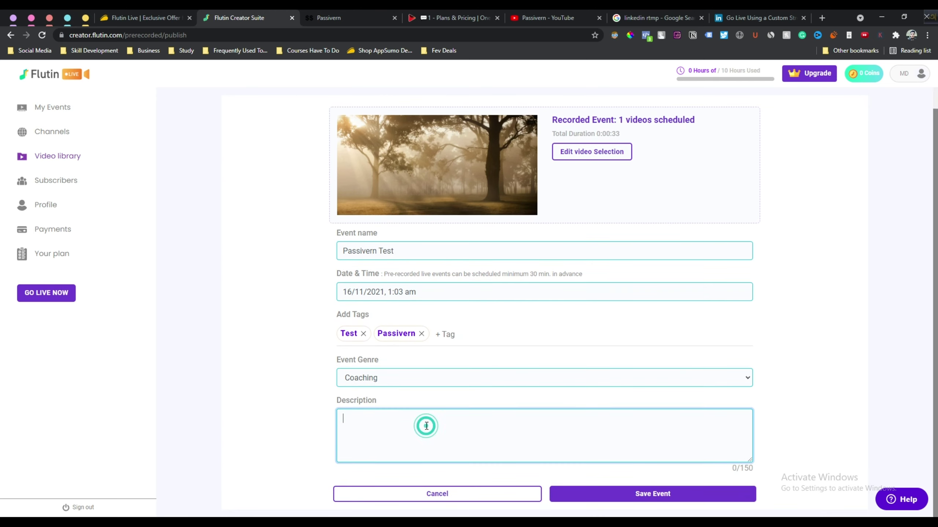
text(This is a test live stream. Description must be more than 150 character. How funny!! Ohh please 150, get it done, I am not finding any writing fr)
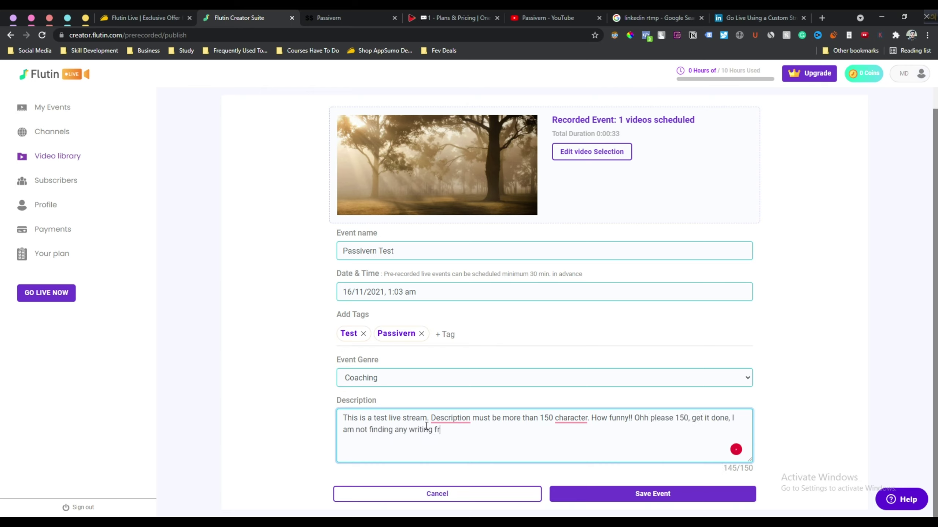
text(om my mind here shit!! P)
key(BackSpace)
text(1Helllooo hello)
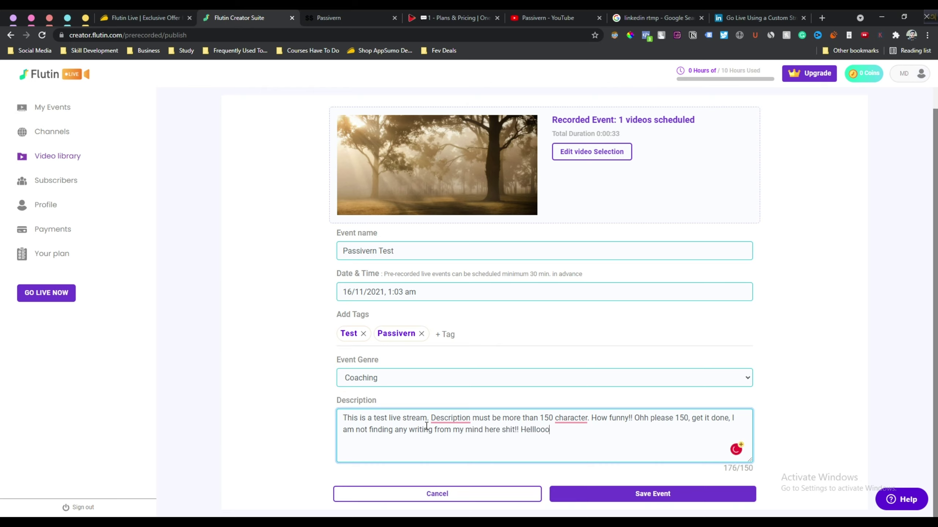
click(458, 434)
click(593, 433)
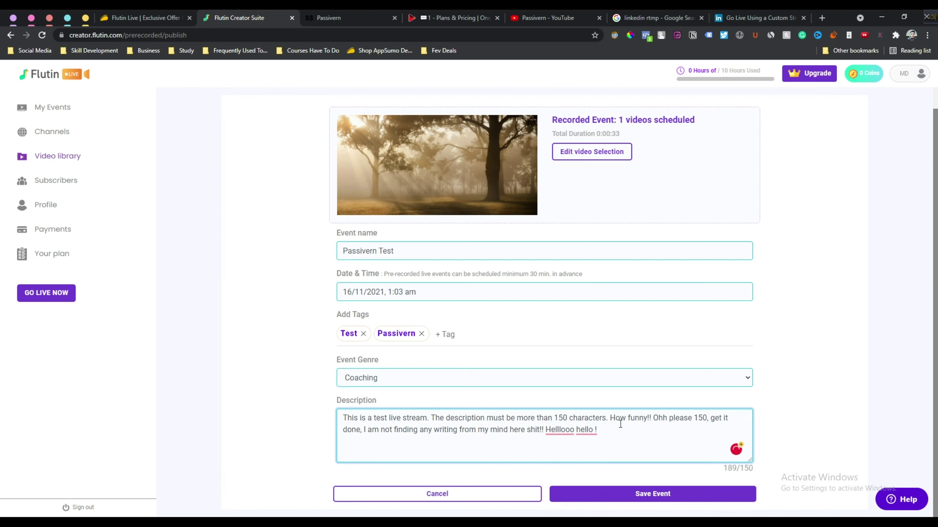
click(647, 495)
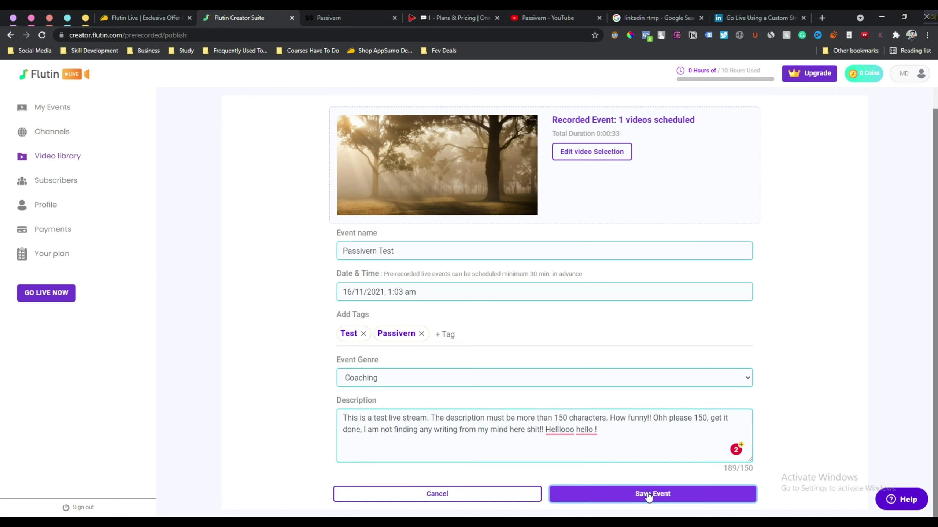
Resubmit the event, skim the Basic Information and Communication sections, then edit the Monetize card
click(649, 496)
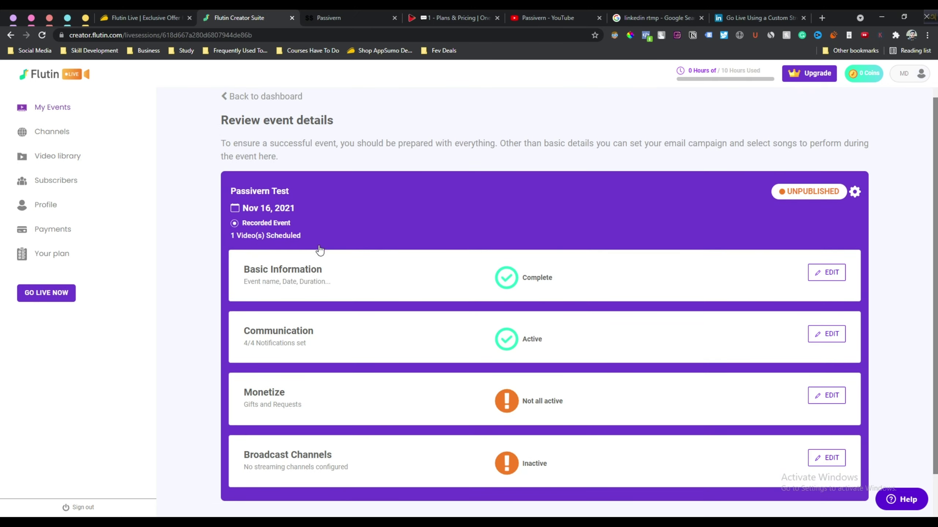
drag(221, 118, 371, 136)
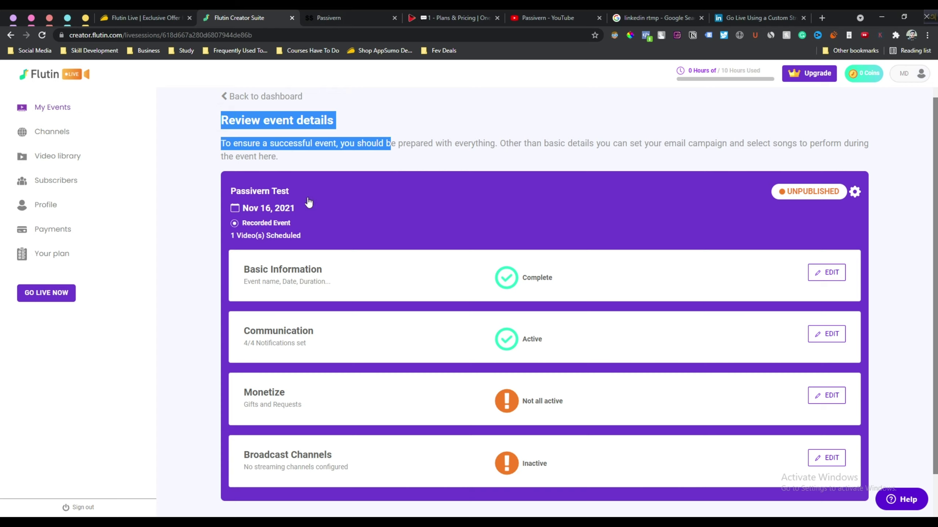
drag(243, 269, 322, 271)
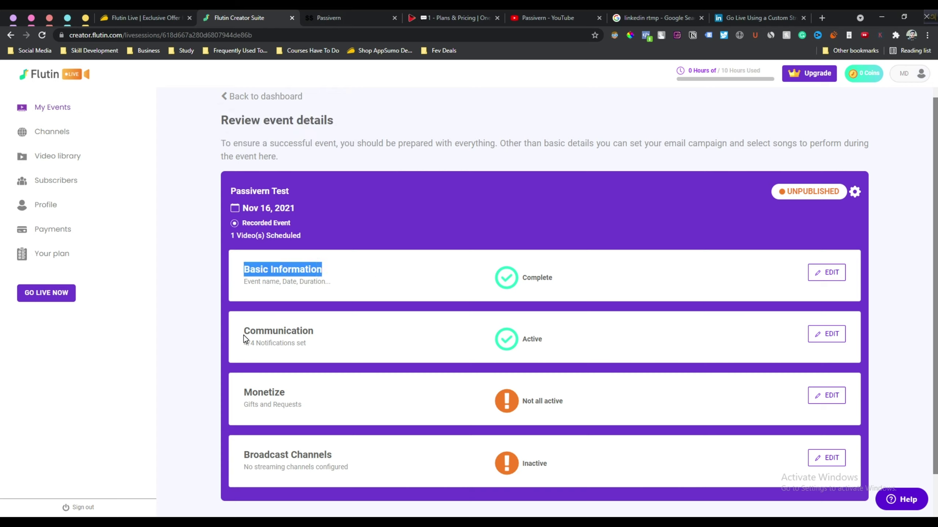
drag(243, 331, 339, 331)
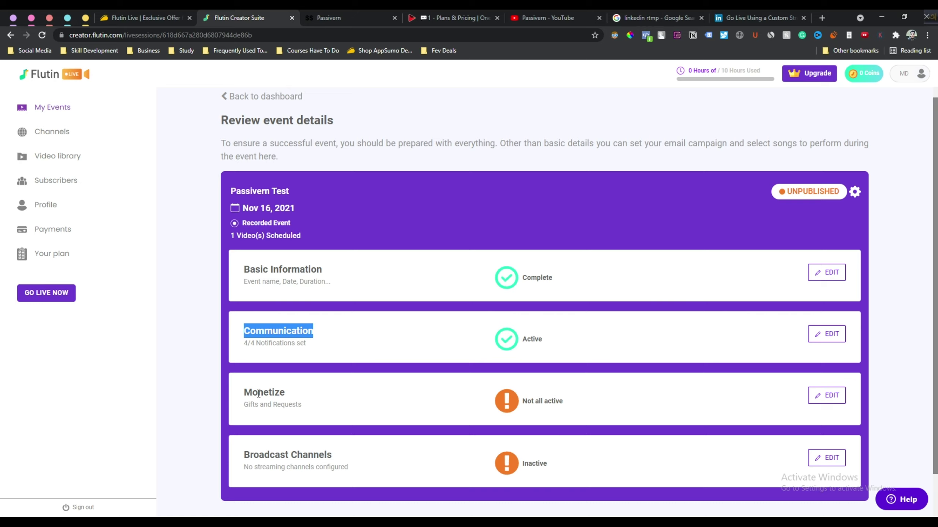
double_click(259, 393)
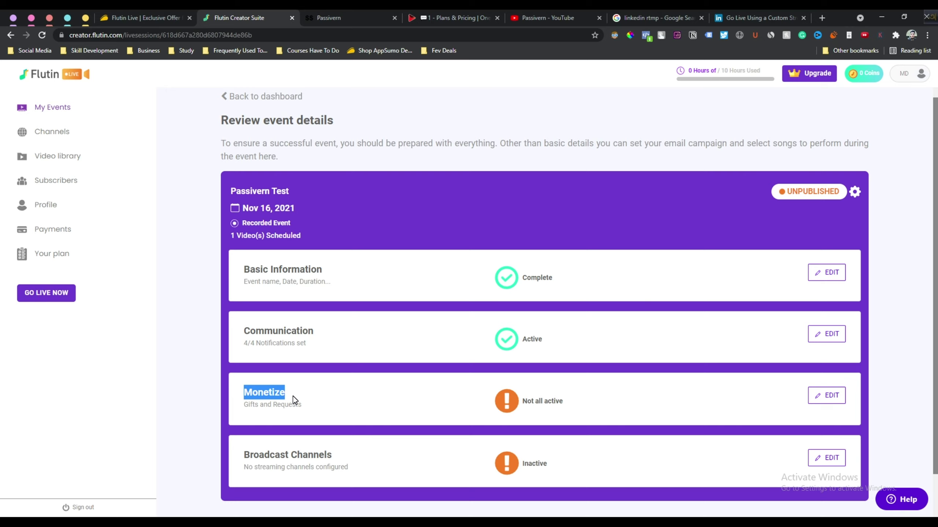
click(261, 394)
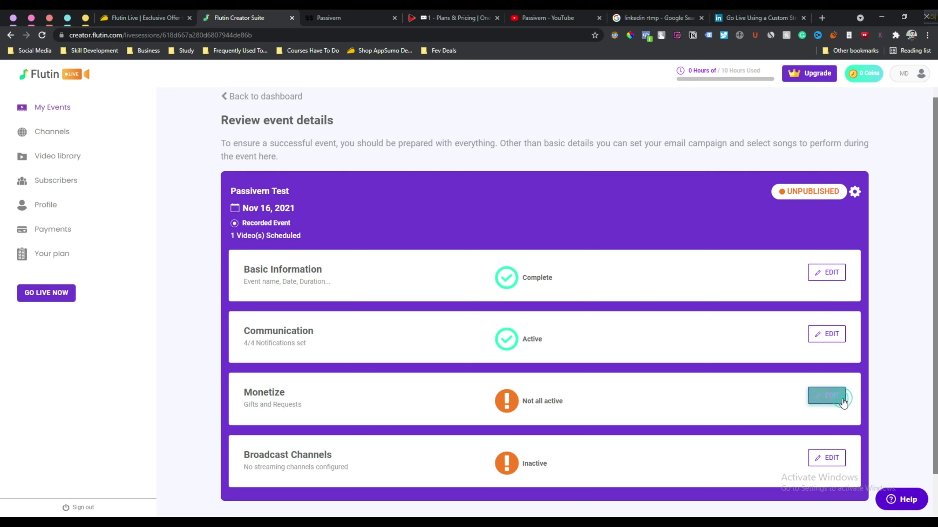
click(838, 397)
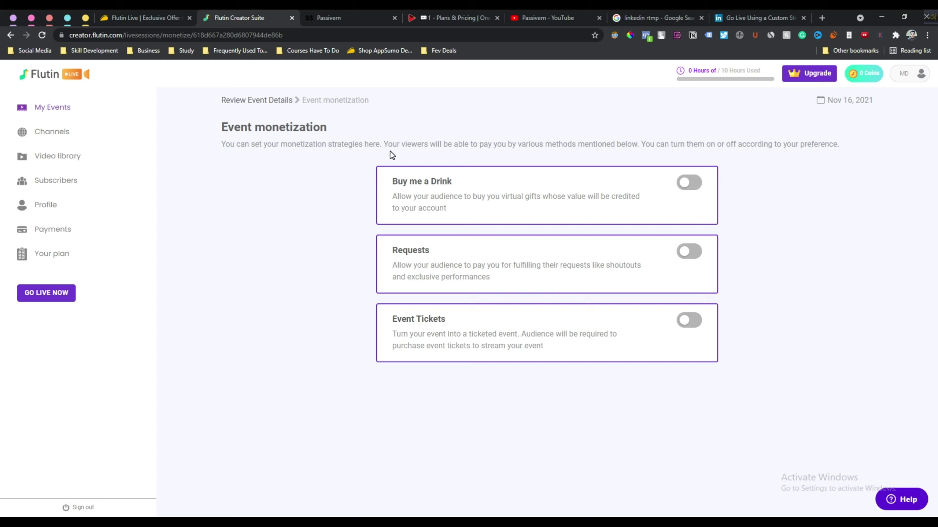
Switch on Buy me a Drink gifts and paid Requests for the event
click(689, 184)
click(690, 183)
drag(392, 194, 446, 209)
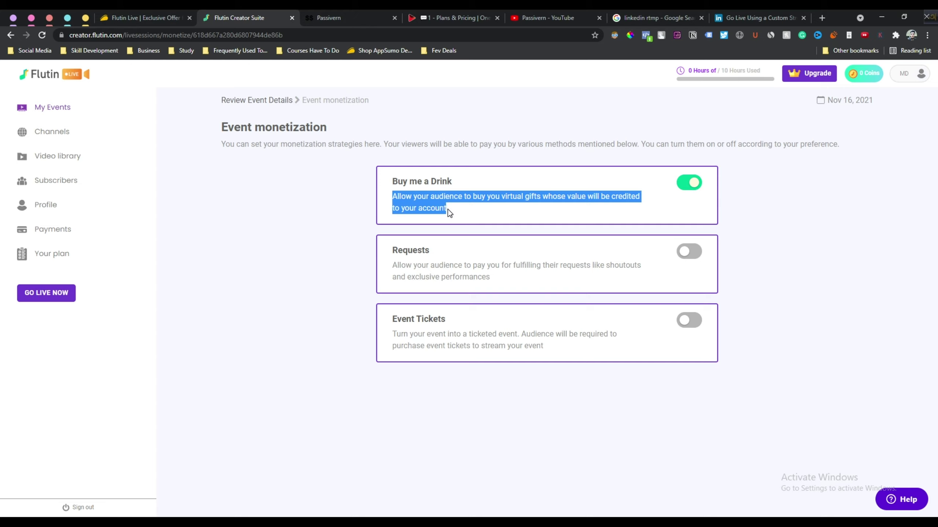
click(448, 210)
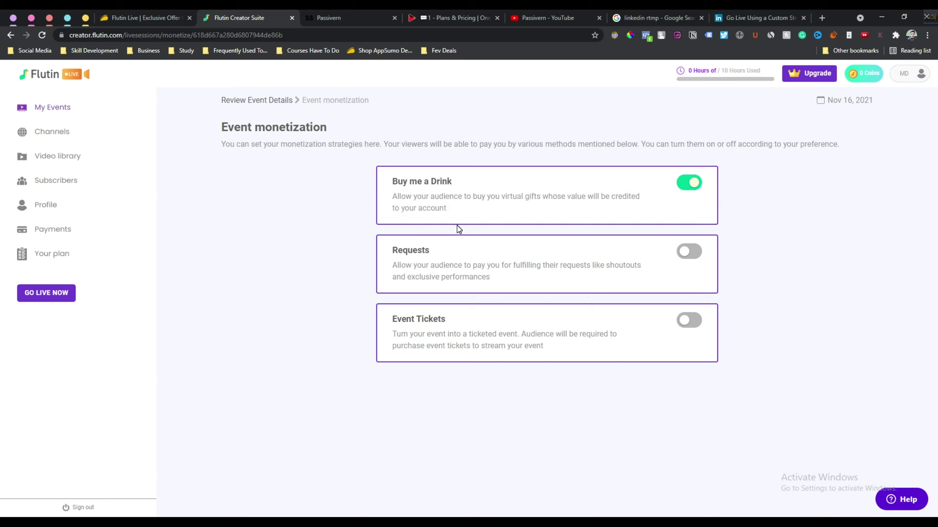
click(689, 257)
drag(607, 266, 643, 270)
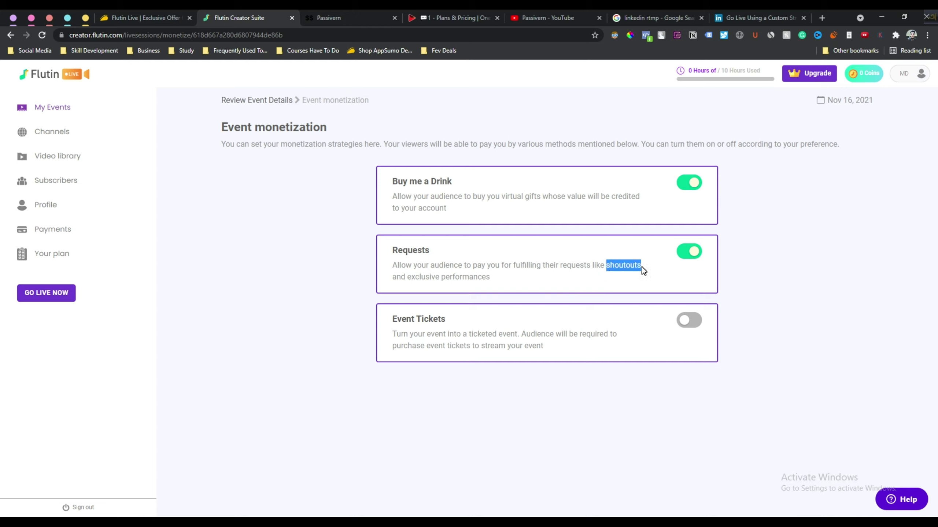
click(642, 267)
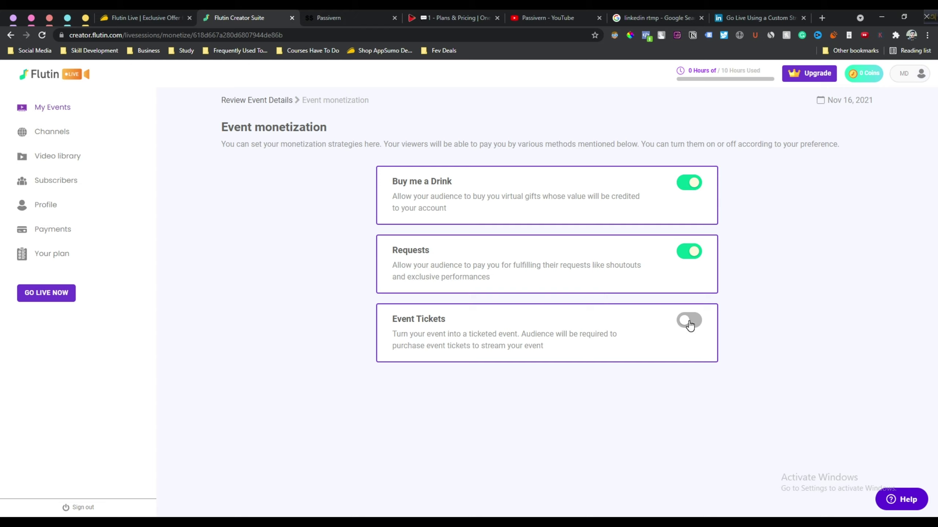
Make the event ticketed at $5 and return to the review details page
click(689, 322)
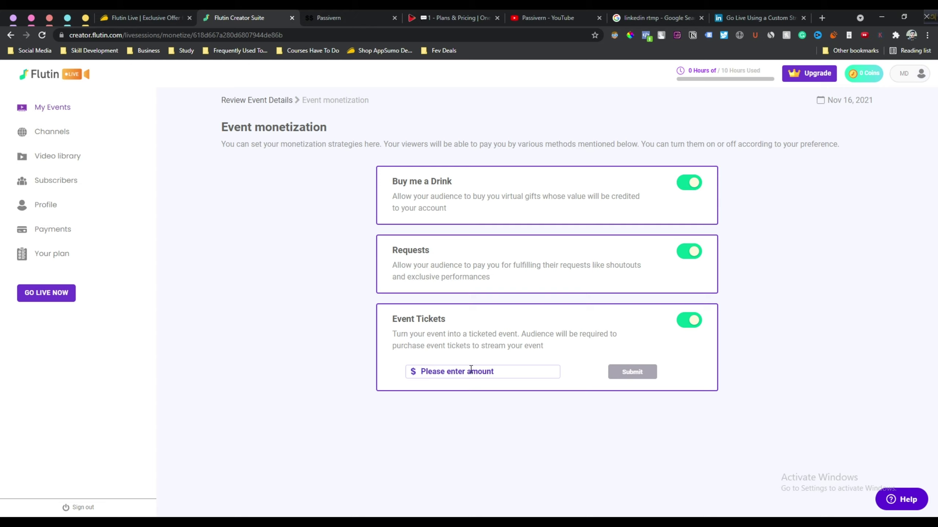
text(5)
click(628, 373)
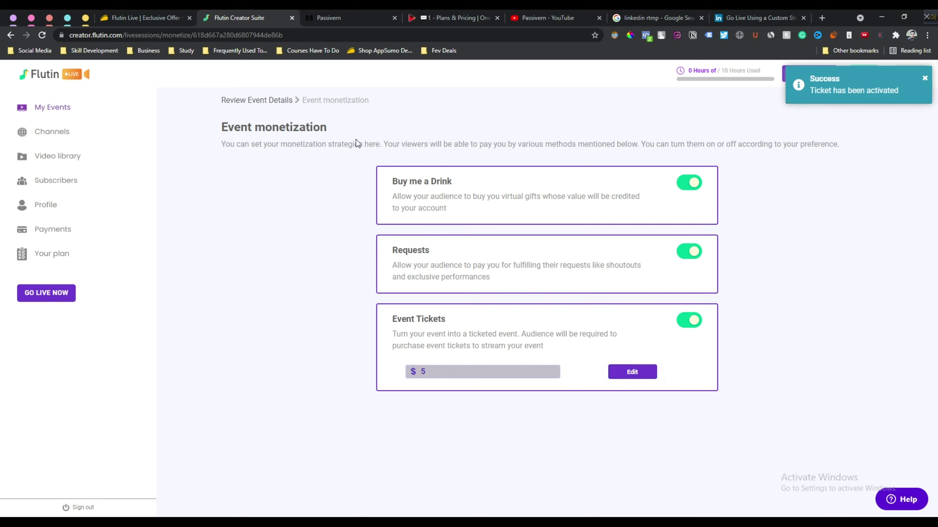
drag(358, 144, 747, 367)
click(747, 367)
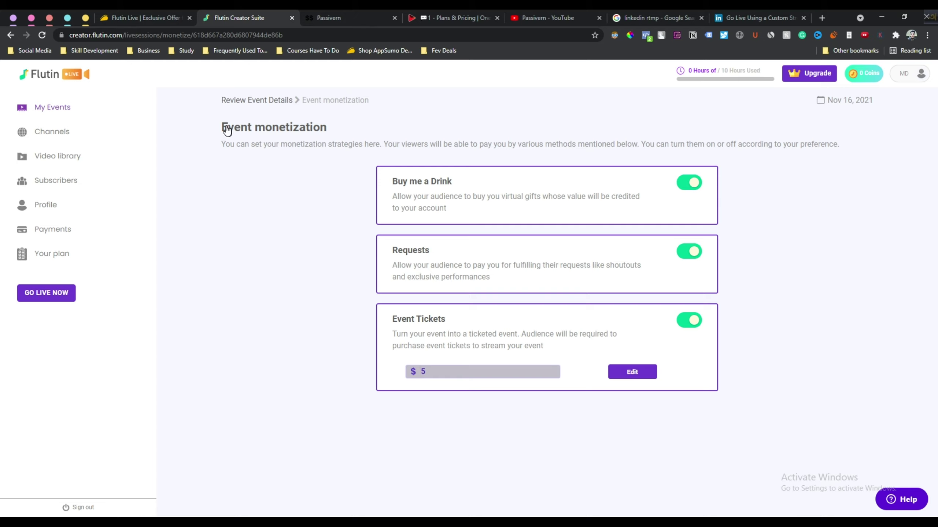
drag(220, 127, 339, 129)
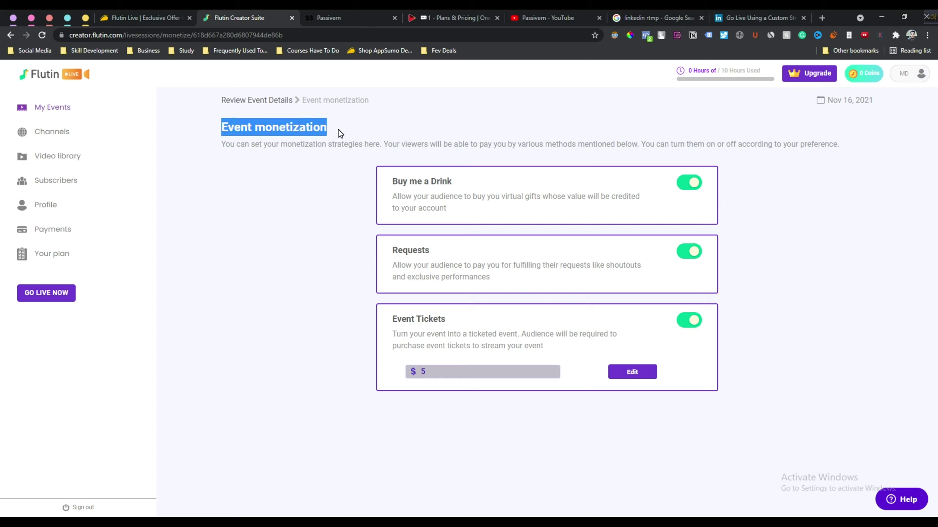
click(249, 105)
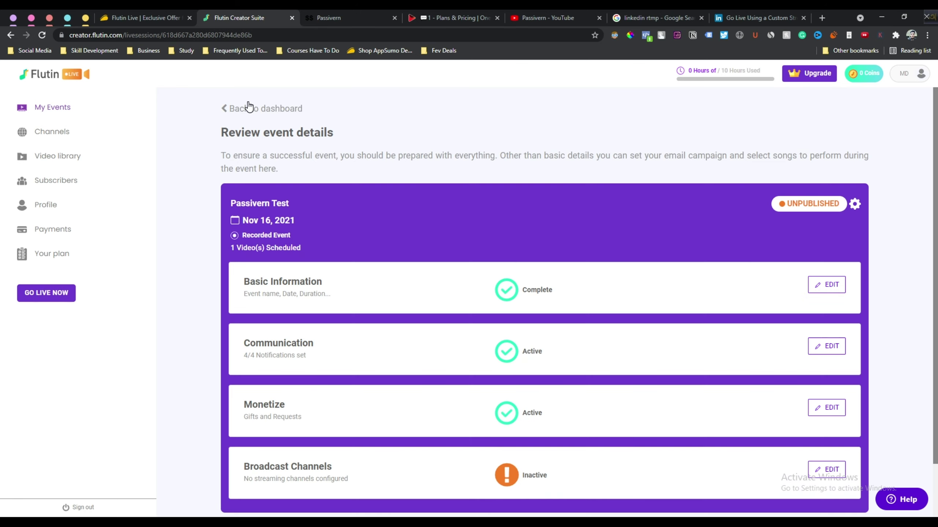
Turn on the Personal Youtube account under Broadcast Channels, skipping the Custom RTMP channel
scroll(390, 412, down, 1)
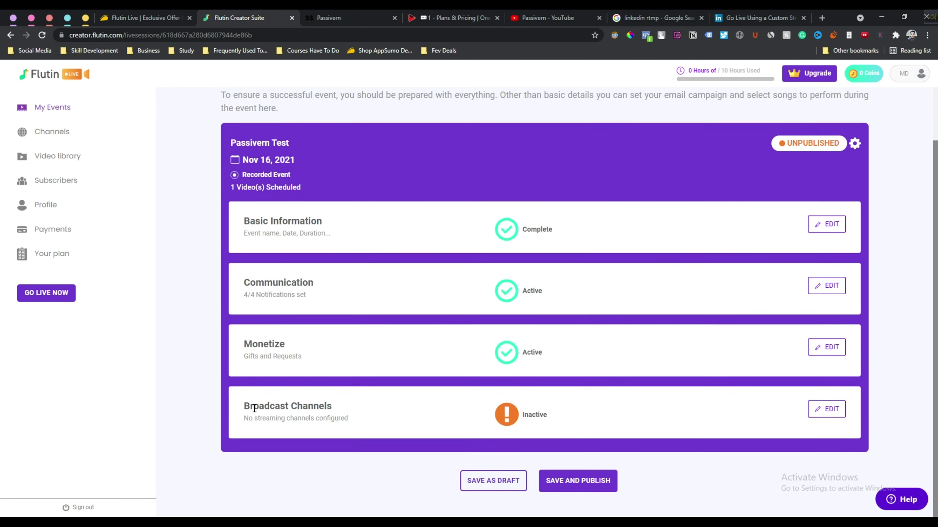
triple_click(320, 406)
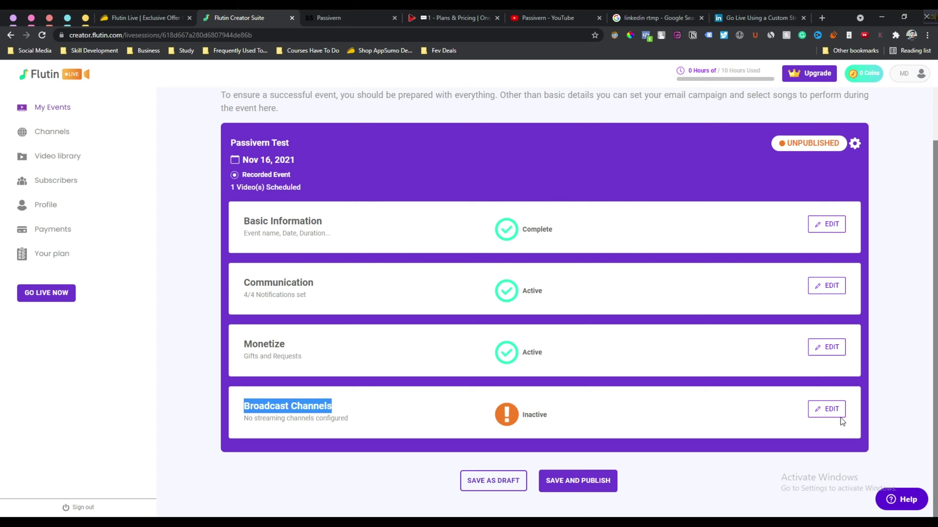
click(832, 408)
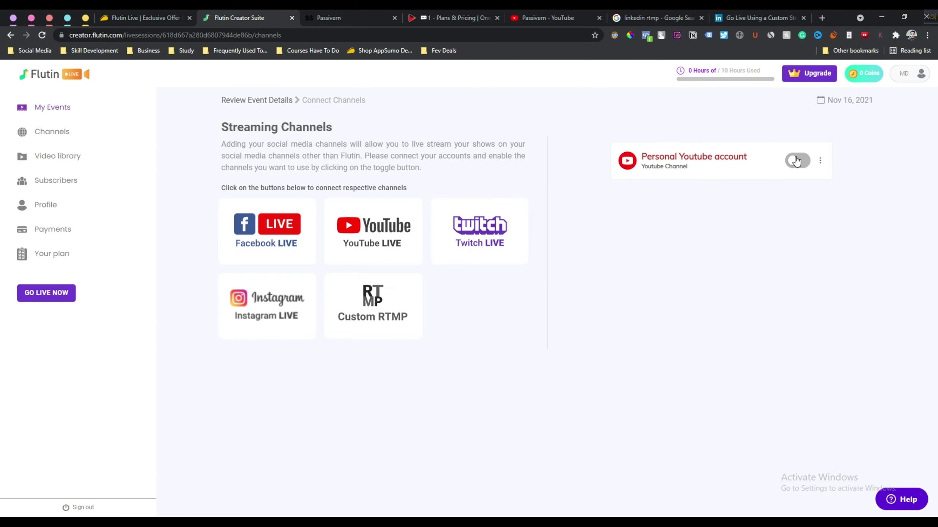
click(795, 161)
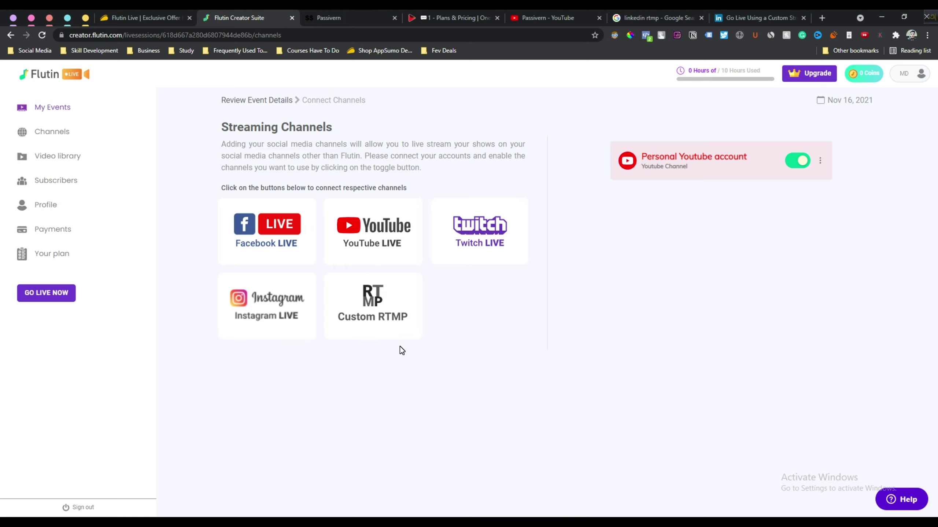
click(372, 315)
click(584, 164)
click(246, 101)
scroll(785, 445, down, 2)
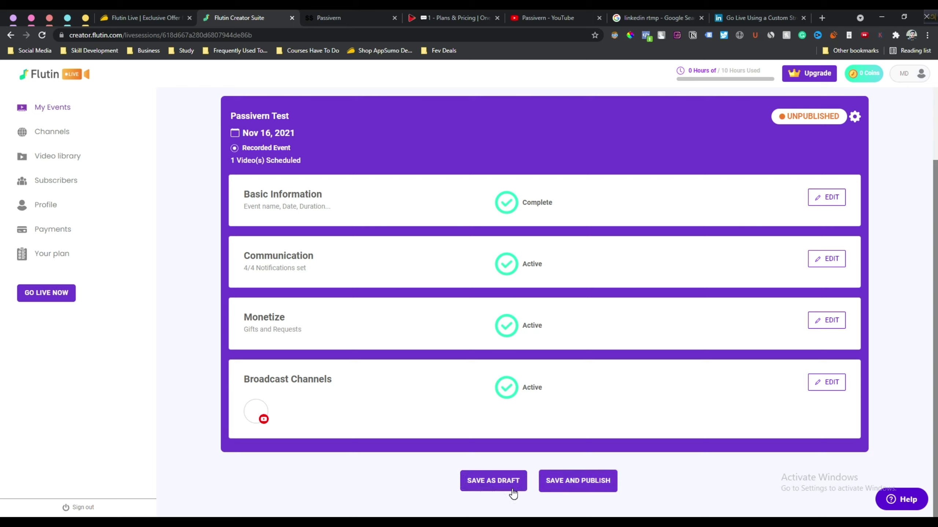
Save and publish the event, confirm, and copy its link from the Share menu
click(578, 485)
click(528, 304)
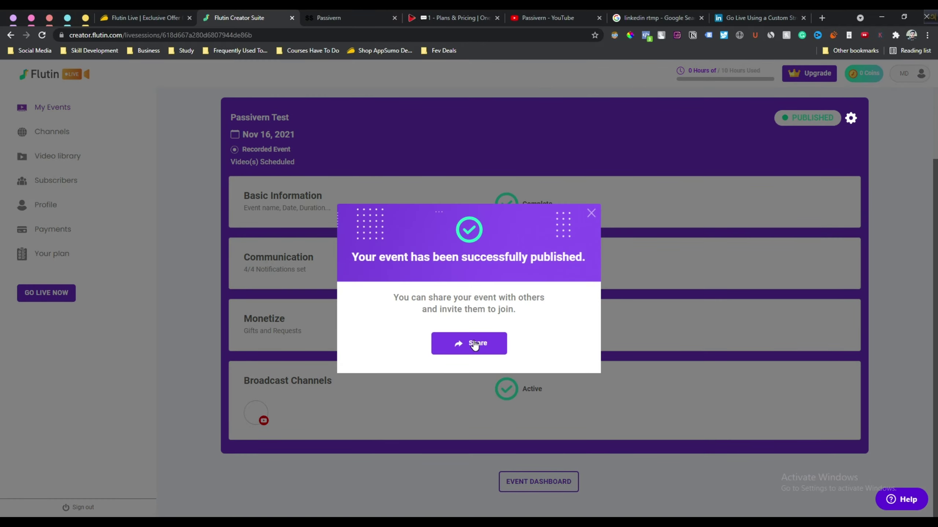
click(475, 344)
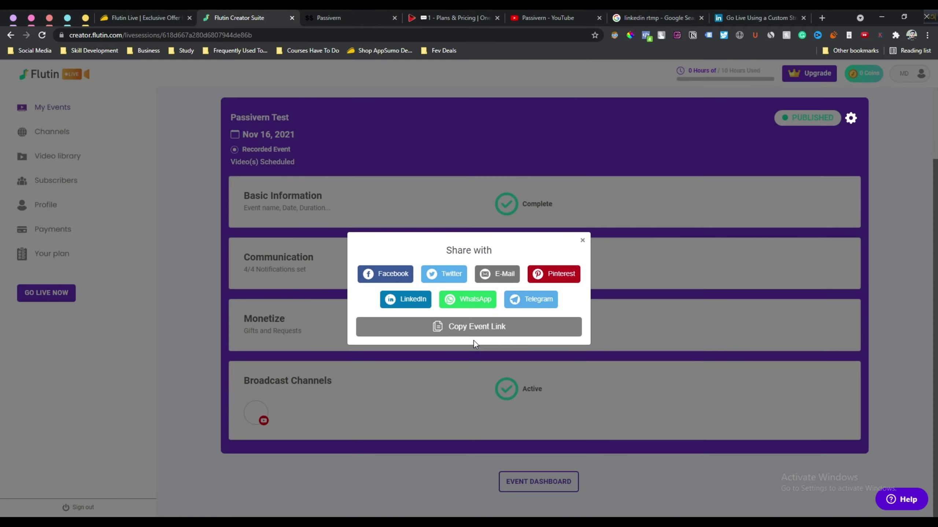
click(477, 330)
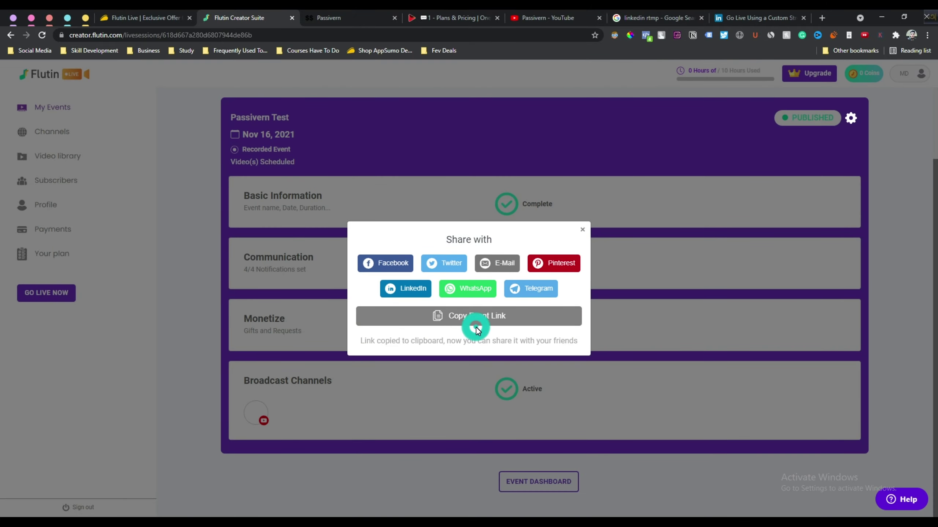
Paste the copied event link into a new Notepad document, then return to the browser
key(super)
text(n)
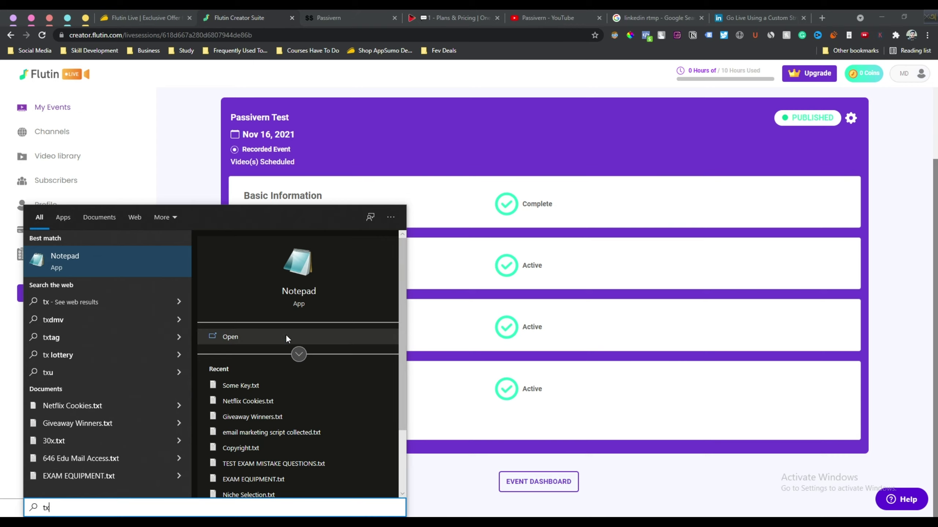
click(286, 335)
click(383, 288)
key(ctrl+v)
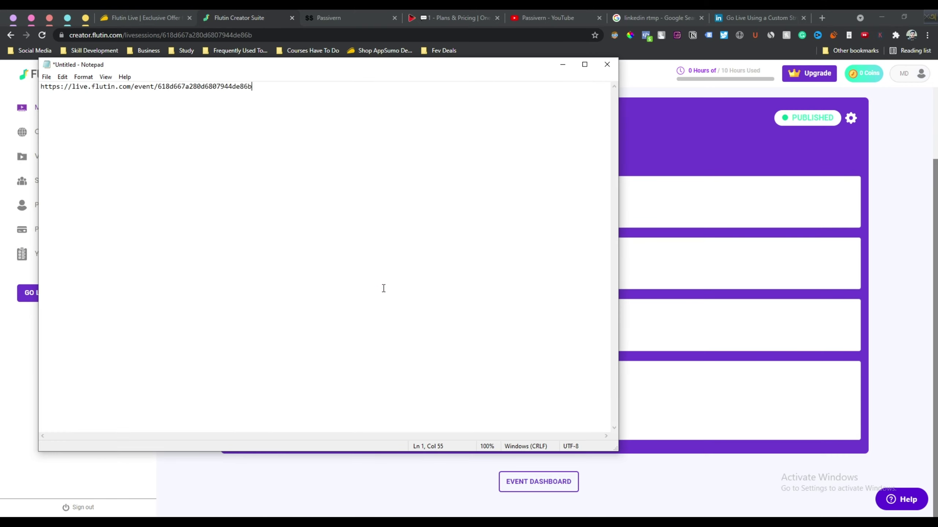
key(alt+Tab)
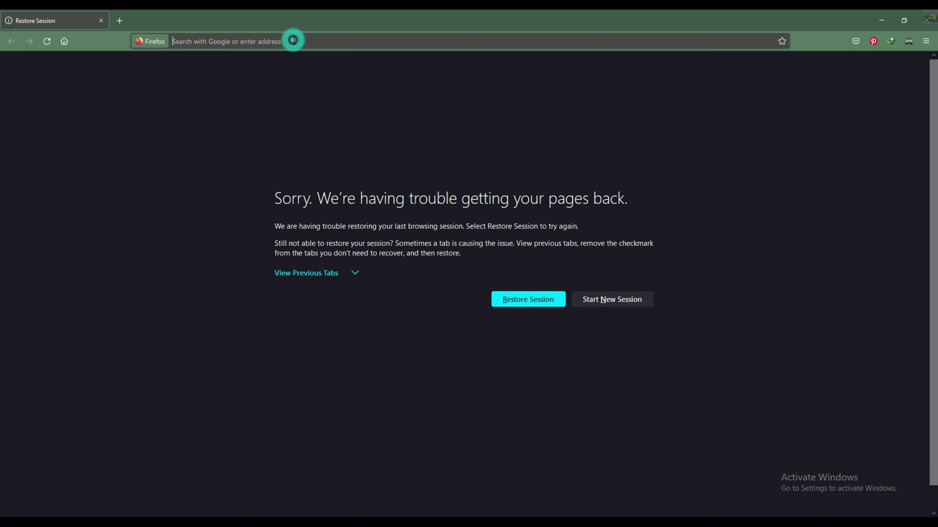
Load the copied event link in Firefox to open the public event page
click(294, 40)
key(ctrl+v)
key(Return)
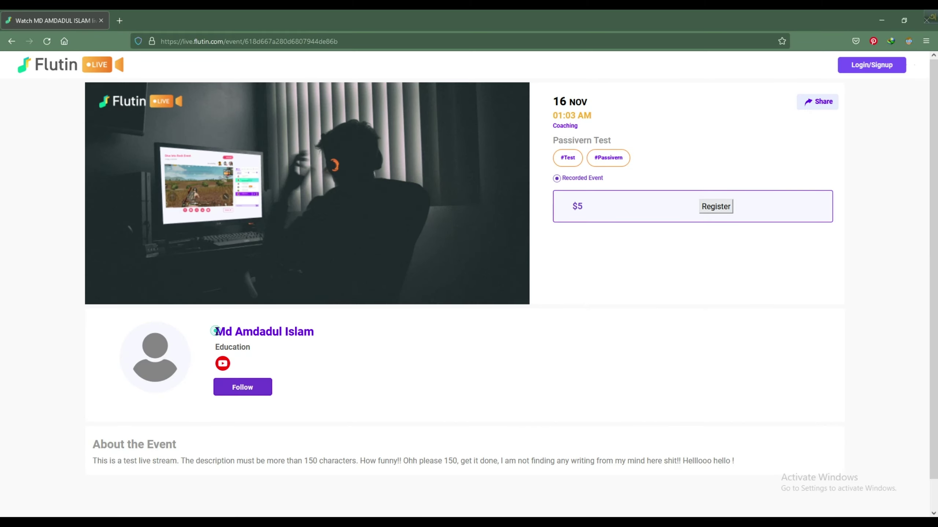
Check the event's date, time and $5 price, then try Follow and the Share options
double_click(241, 351)
click(619, 121)
drag(593, 116, 563, 101)
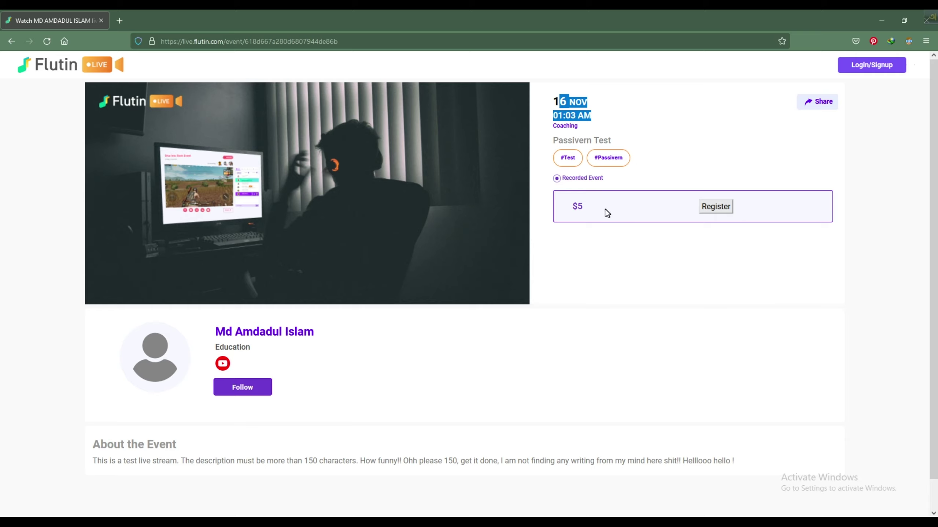
drag(605, 210, 569, 207)
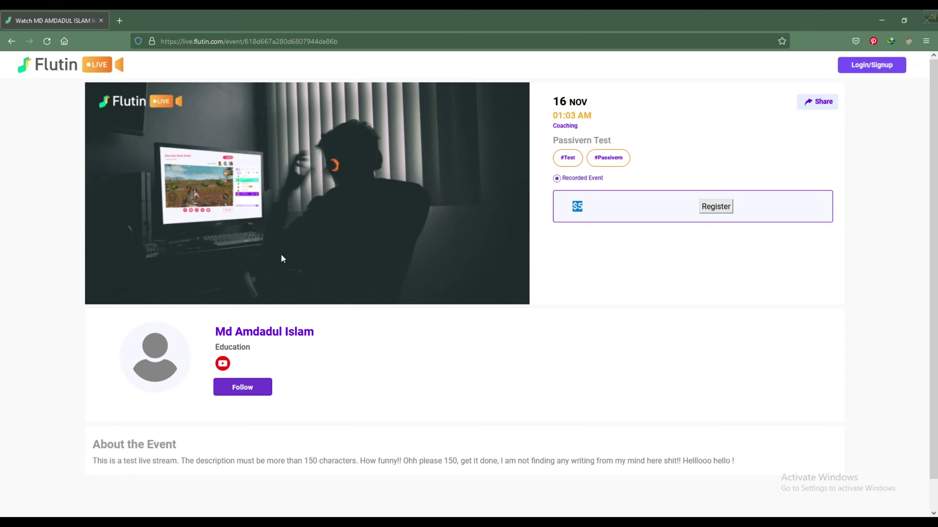
click(341, 379)
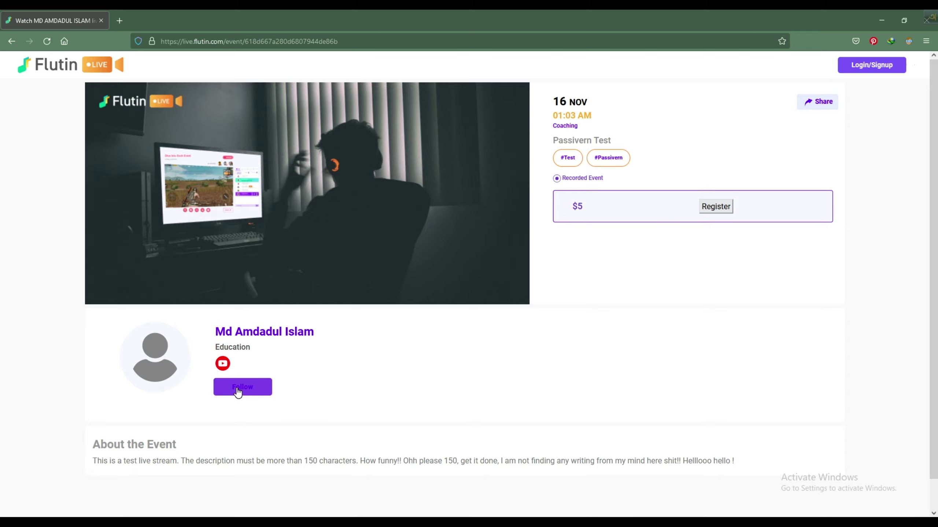
click(237, 388)
click(835, 123)
click(816, 103)
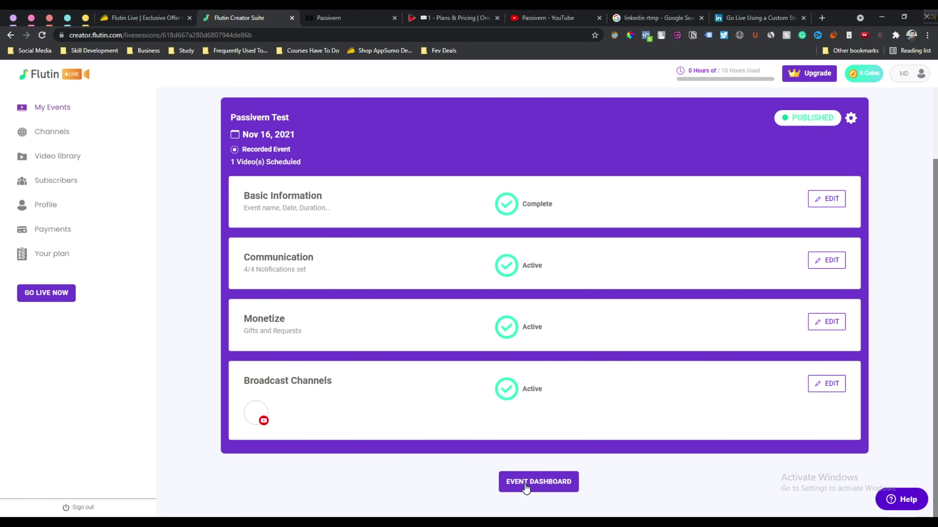
Open the event dashboard preview and check its Views, Drinks, Requests and Subscribers counts
click(526, 488)
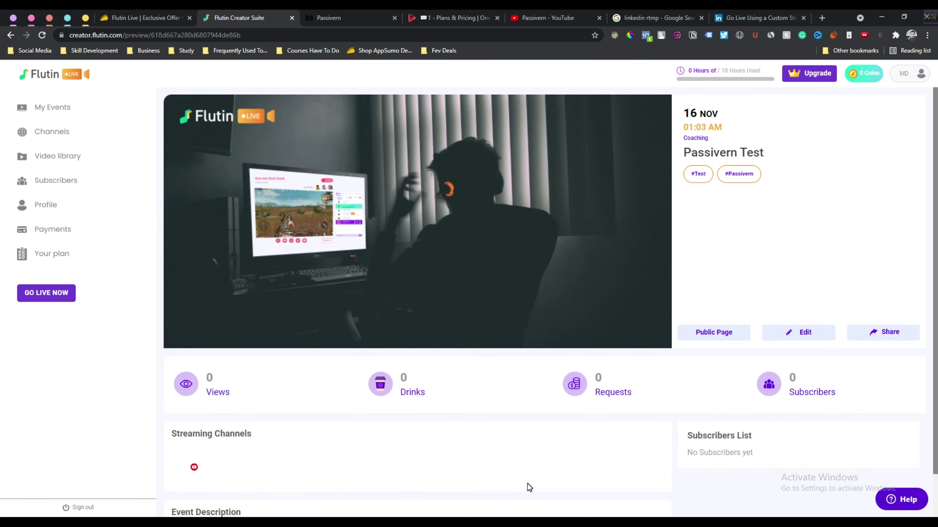
scroll(715, 287, down, 1)
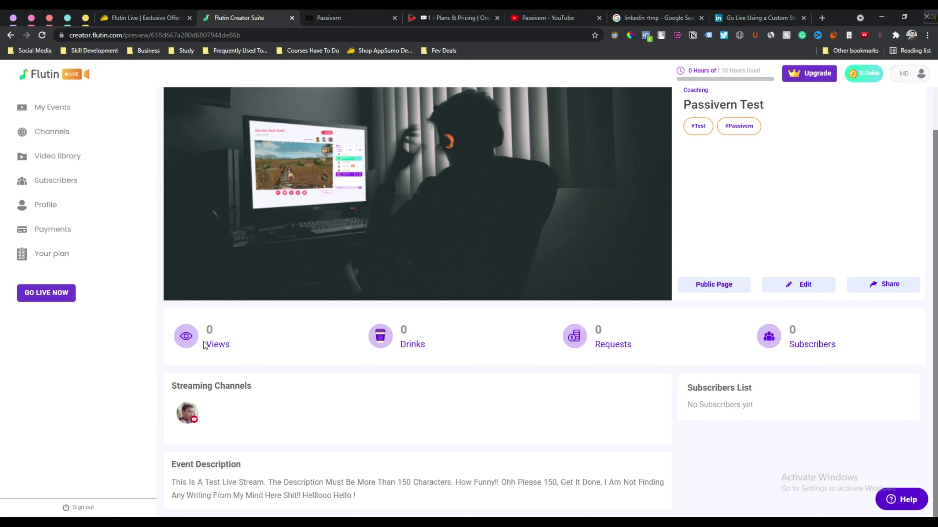
scroll(208, 342, up, 1)
double_click(208, 391)
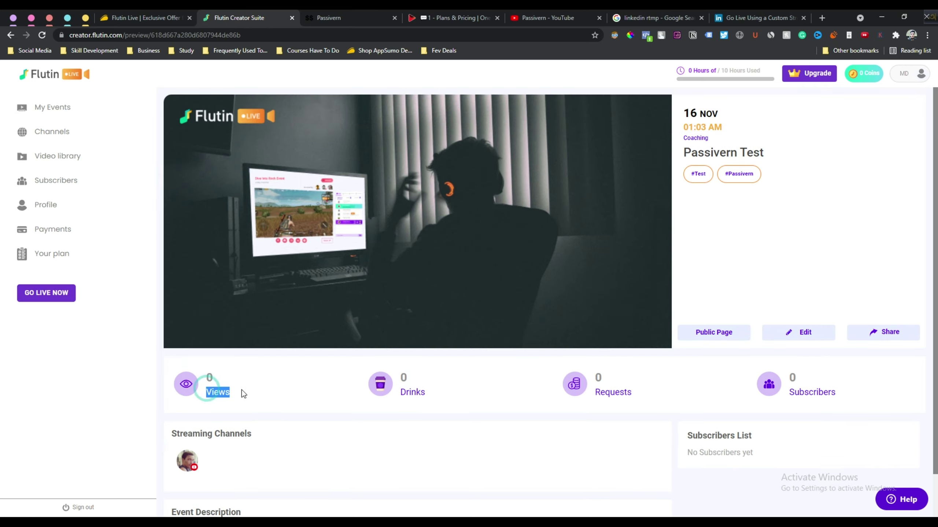
double_click(411, 393)
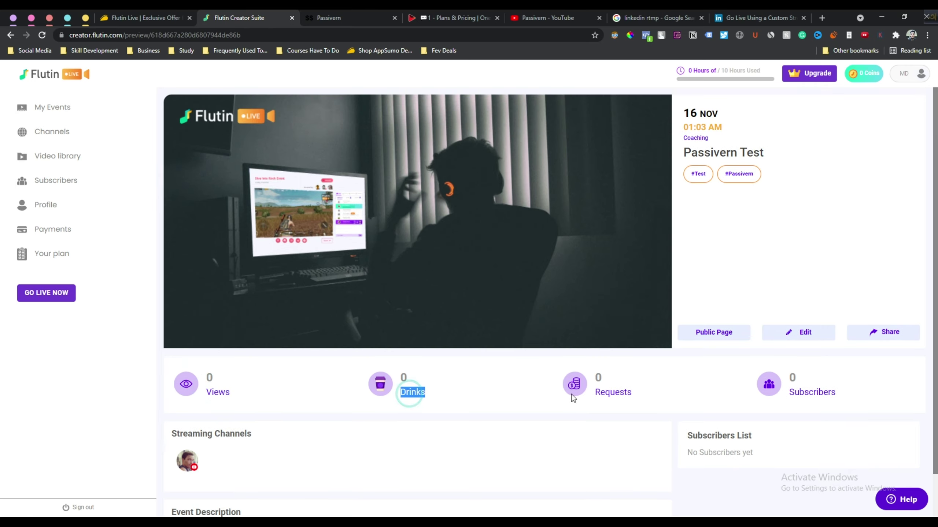
double_click(620, 392)
double_click(828, 392)
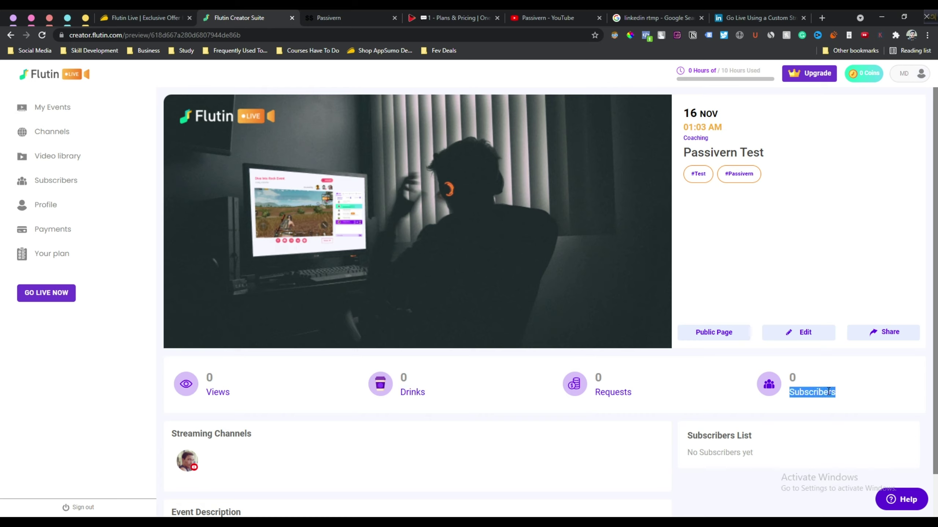
click(708, 345)
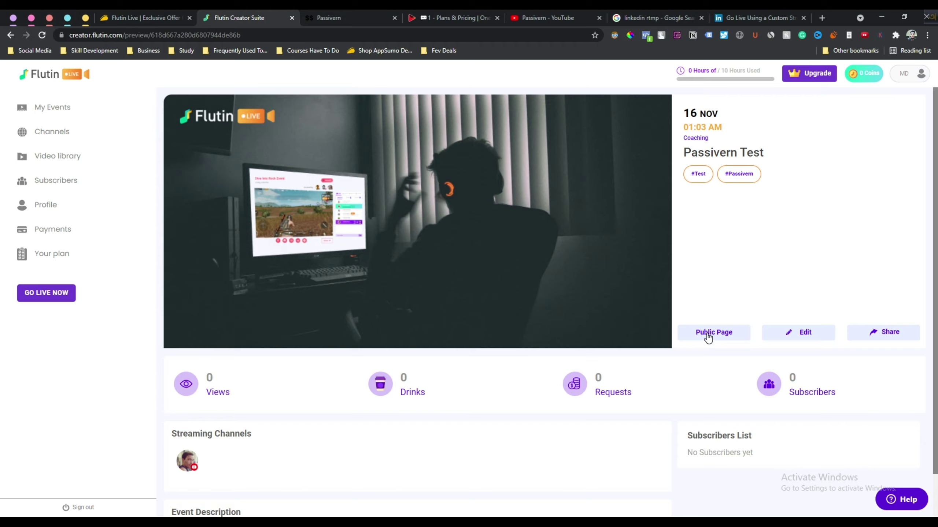
Open the event's public page in a new tab and scroll through it
click(709, 336)
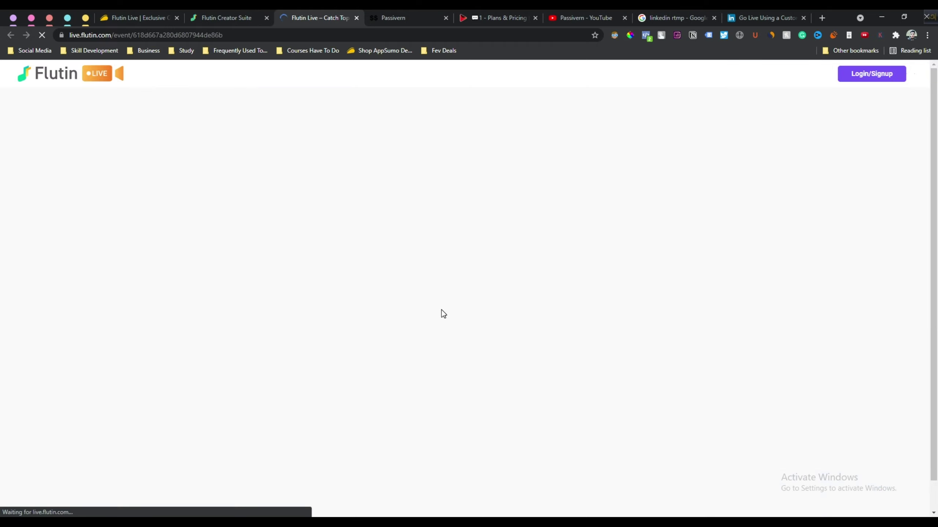
scroll(646, 273, down, 1)
scroll(639, 283, up, 1)
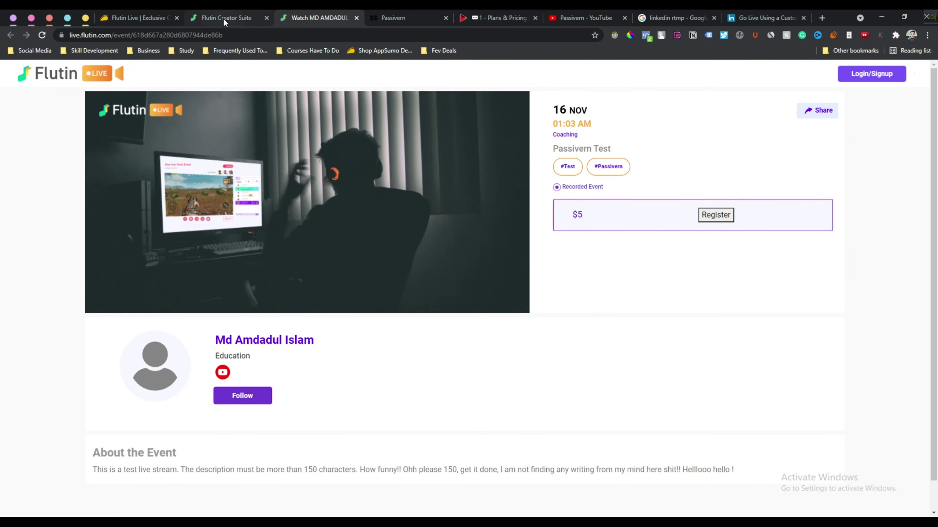
Back in the creator dashboard, scroll through the event's edit details and return to Event Dashboard
click(223, 18)
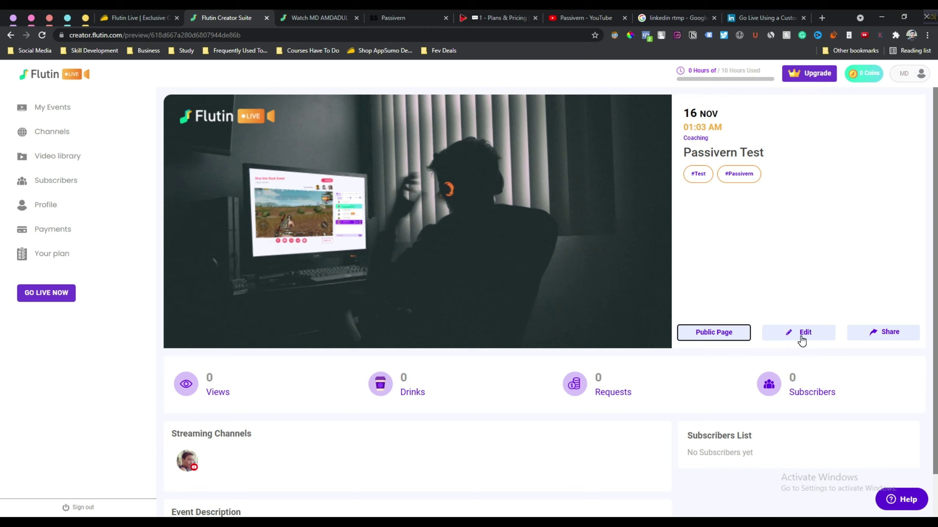
click(800, 336)
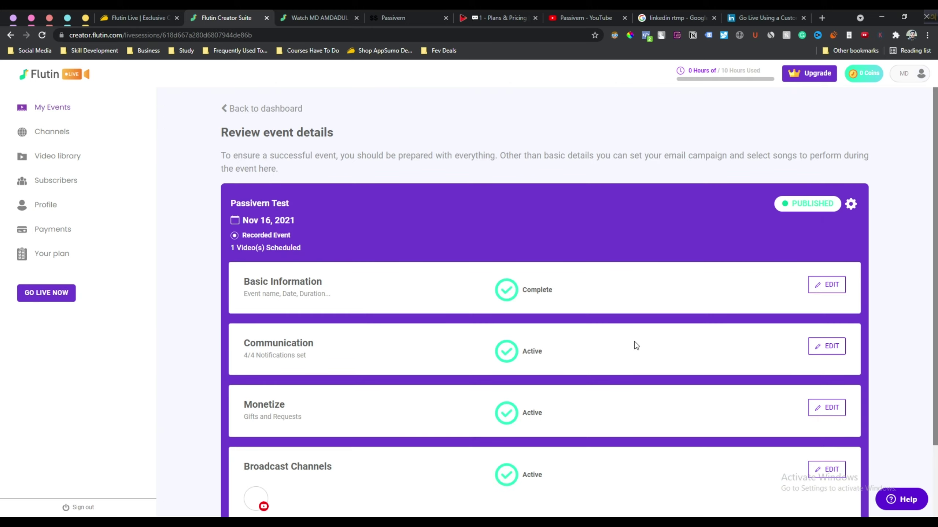
scroll(527, 365, down, 3)
scroll(517, 381, up, 3)
scroll(388, 379, down, 3)
click(543, 481)
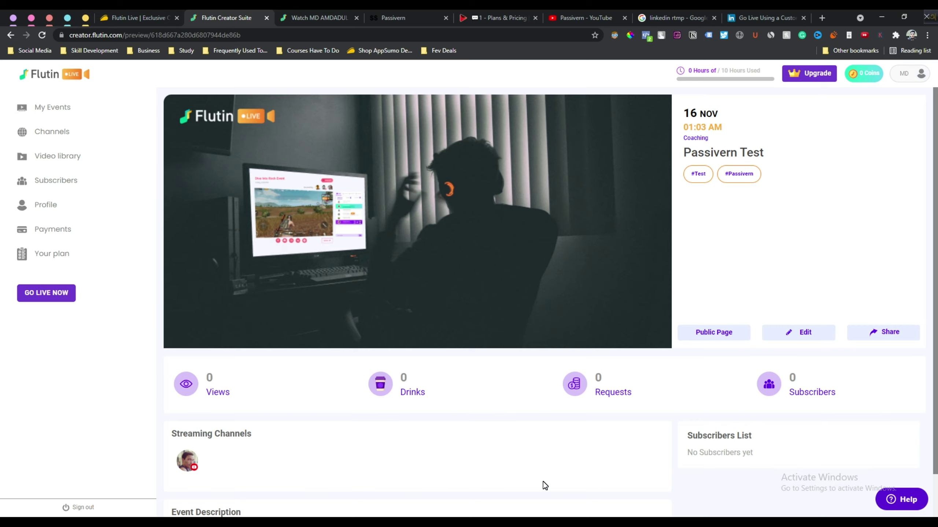
Open My Events, see the Past Events tab is empty, and return to the two upcoming Passivern Test events
click(51, 109)
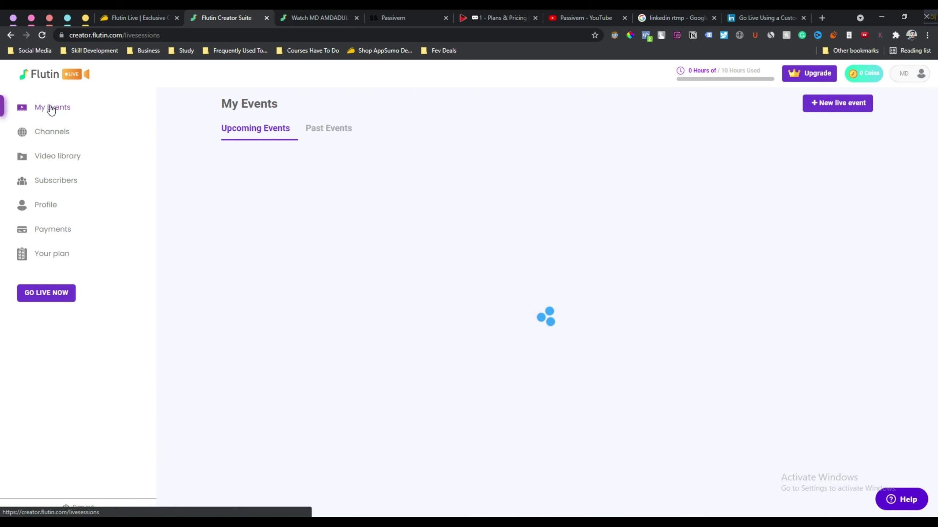
drag(210, 164, 640, 352)
click(640, 351)
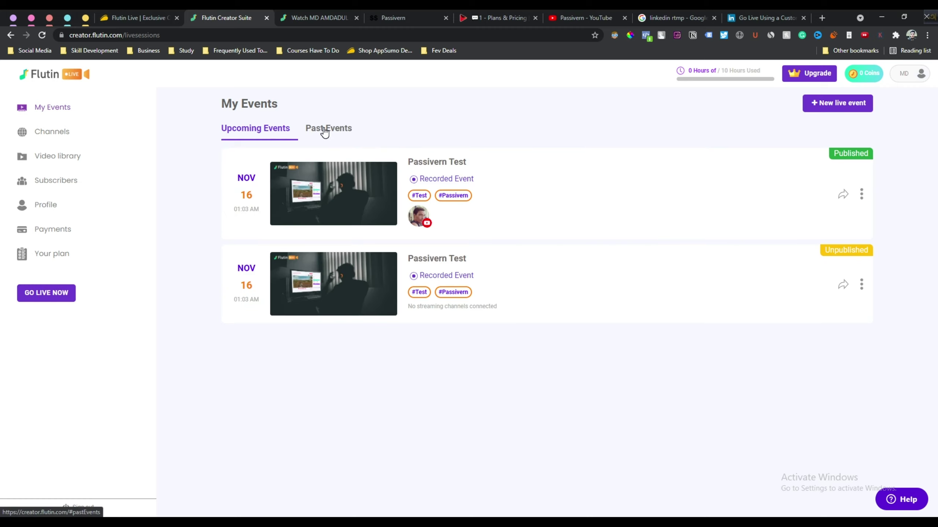
click(325, 133)
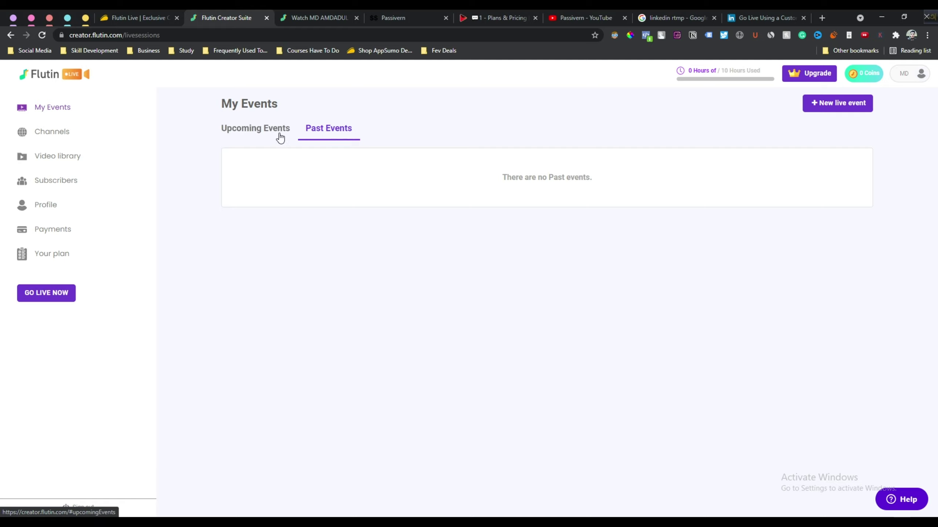
click(325, 131)
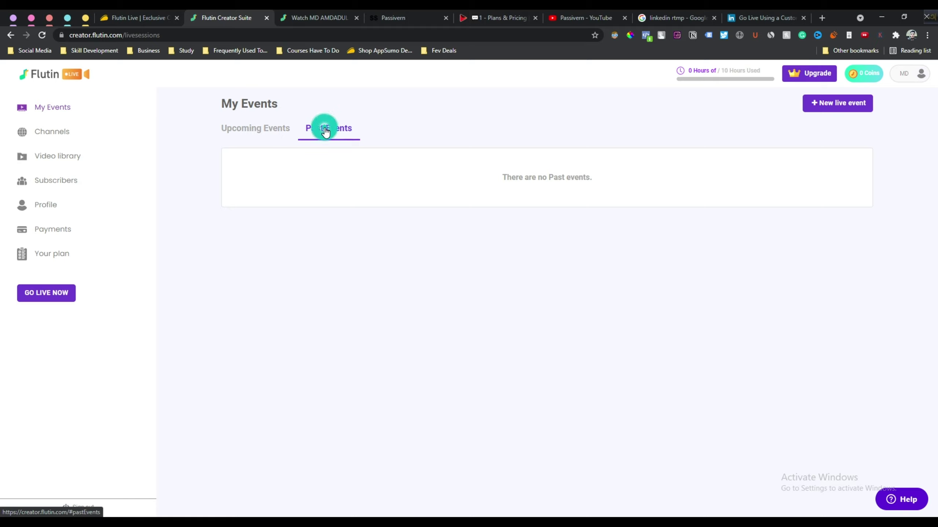
click(281, 128)
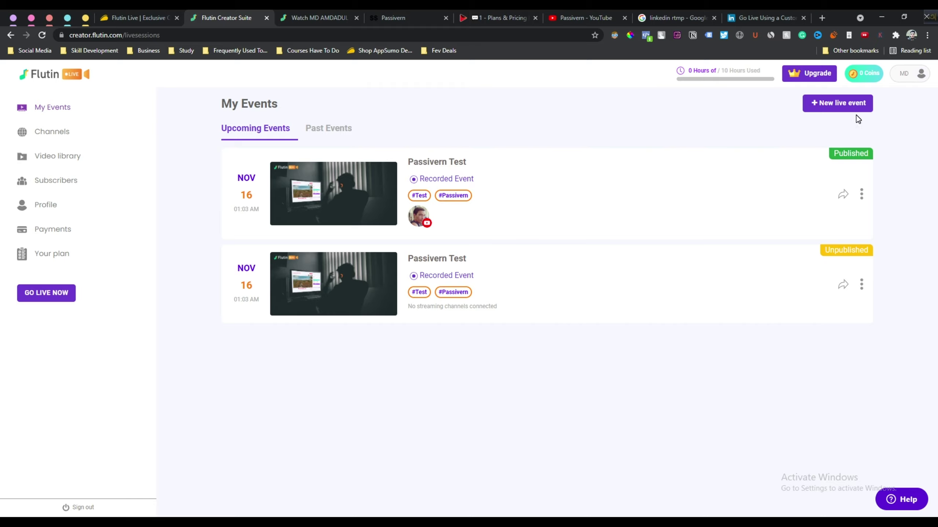
Start a new live event and read the Go Live Now, Schedule Live stream and pre-recorded options
click(834, 107)
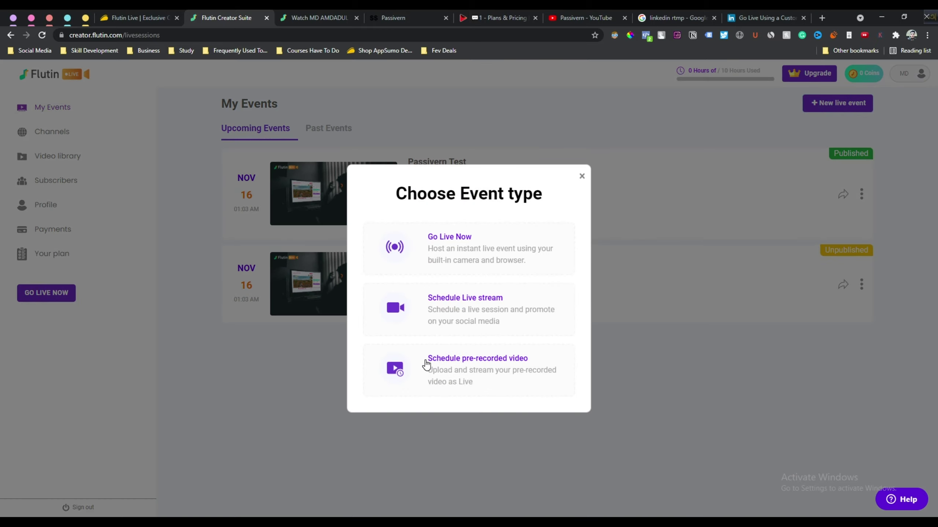
drag(426, 358, 537, 364)
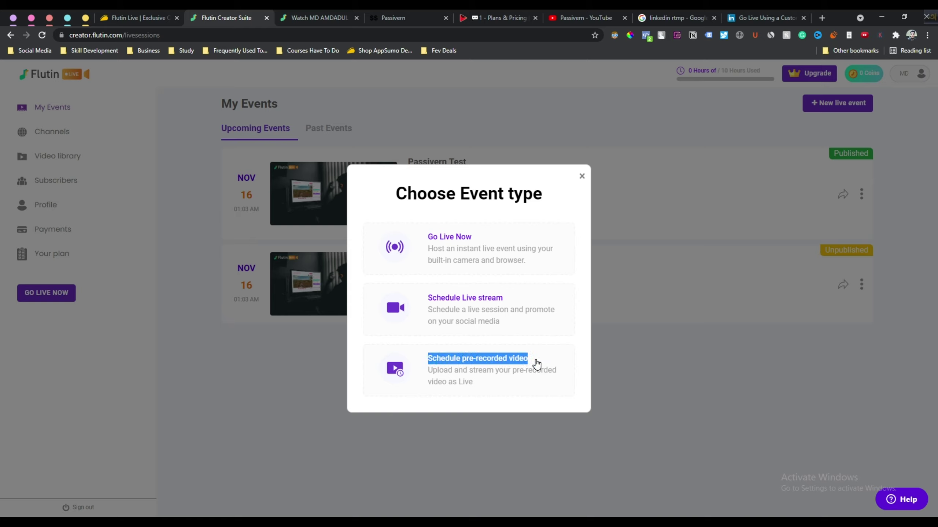
click(536, 364)
drag(511, 300, 477, 333)
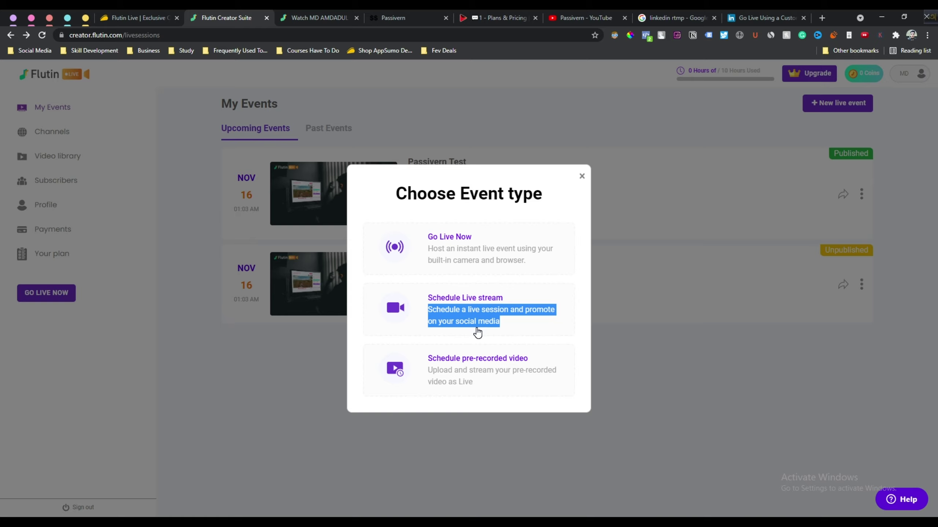
click(579, 321)
Choose Schedule Live stream, name it 'Test 2 Livestream' and set 22 November 2021 at 01:45
click(479, 297)
scroll(387, 321, down, 1)
click(387, 322)
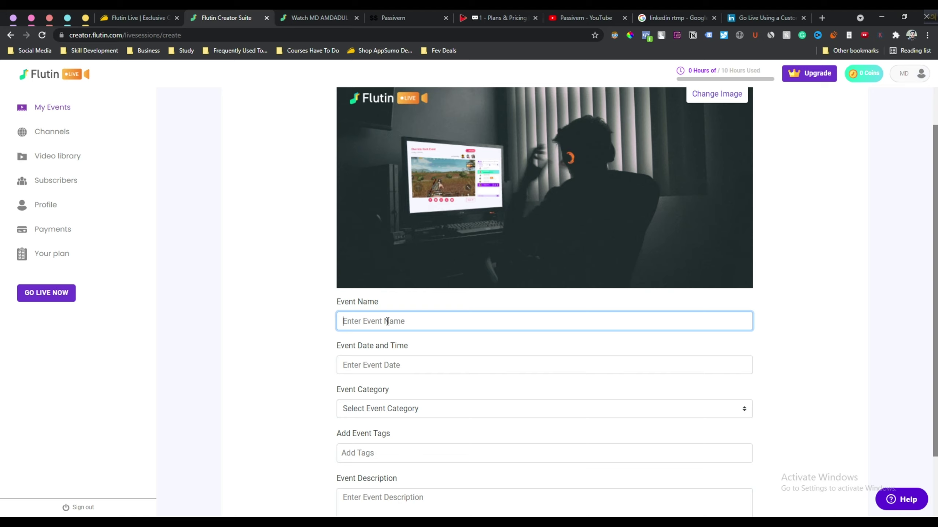
text(Test 2 Livestream)
scroll(388, 321, down, 2)
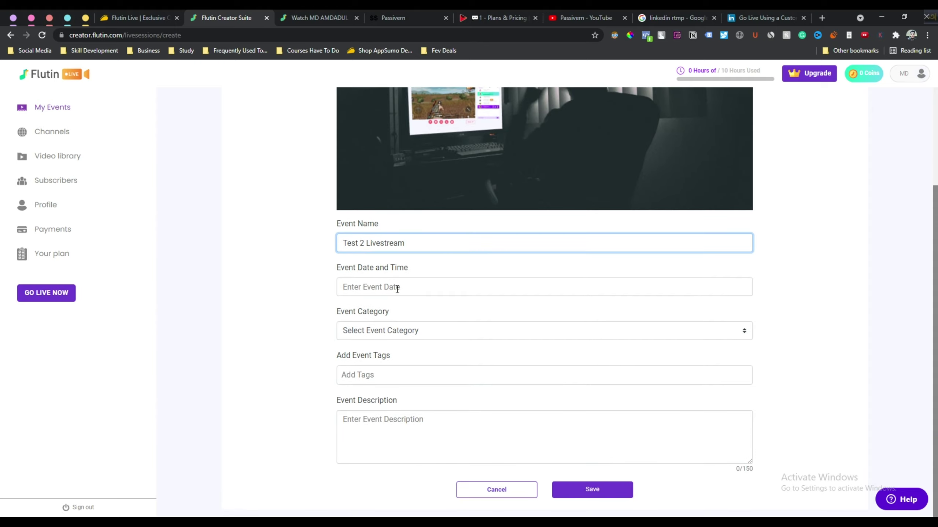
click(397, 290)
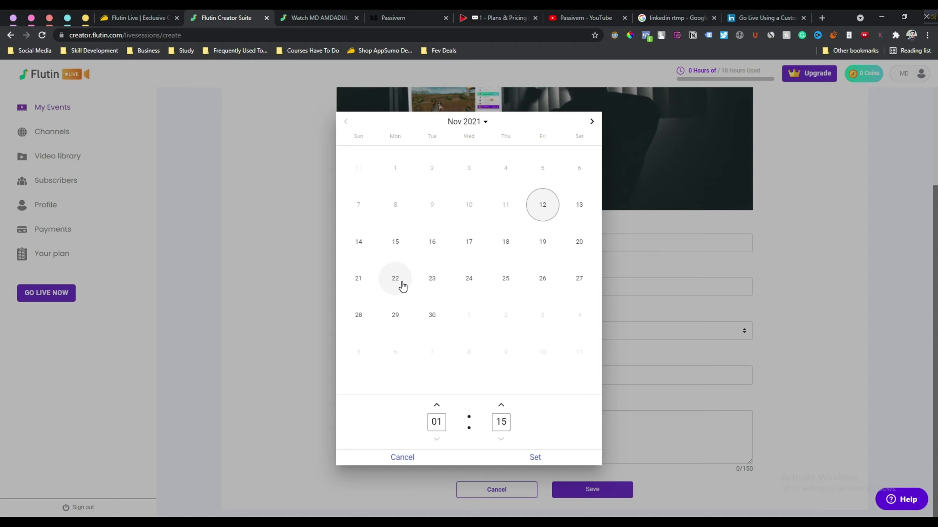
click(398, 281)
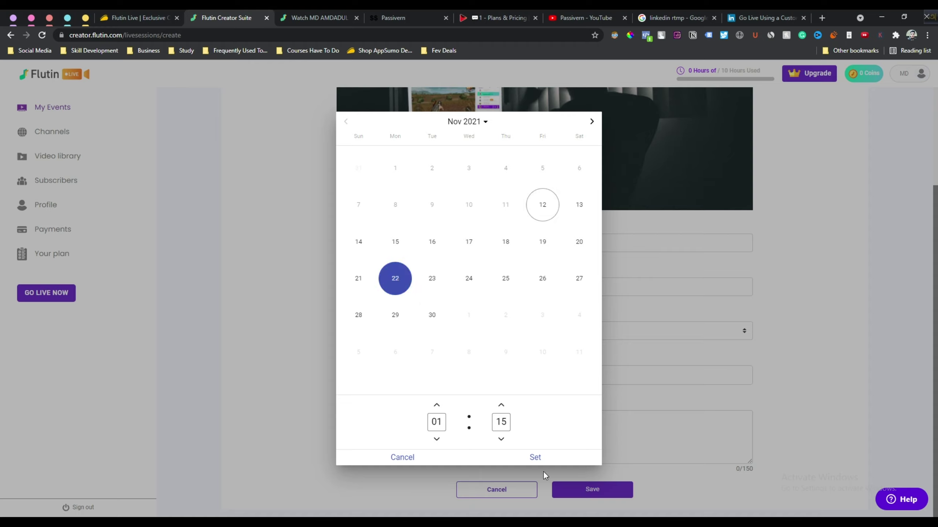
click(501, 406)
click(502, 406)
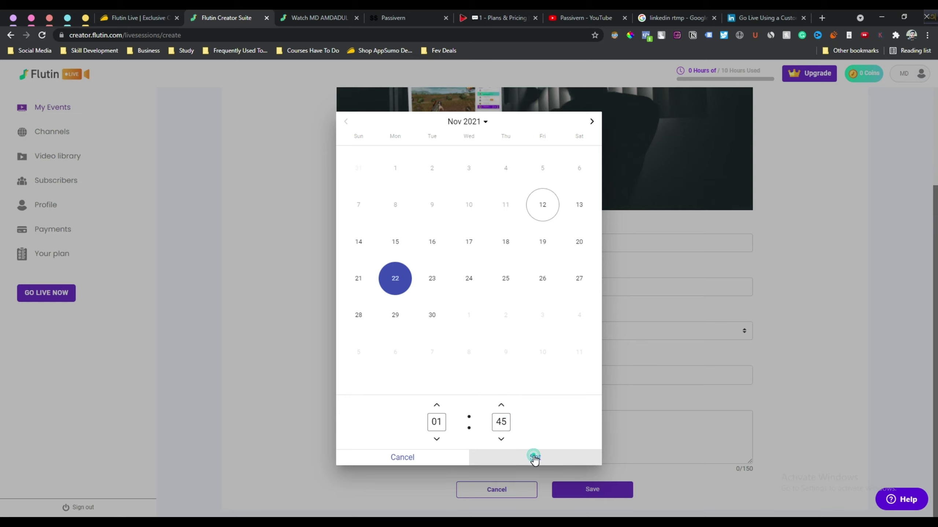
click(533, 457)
Set the event category to Blogger and add the tag Passivern
click(383, 333)
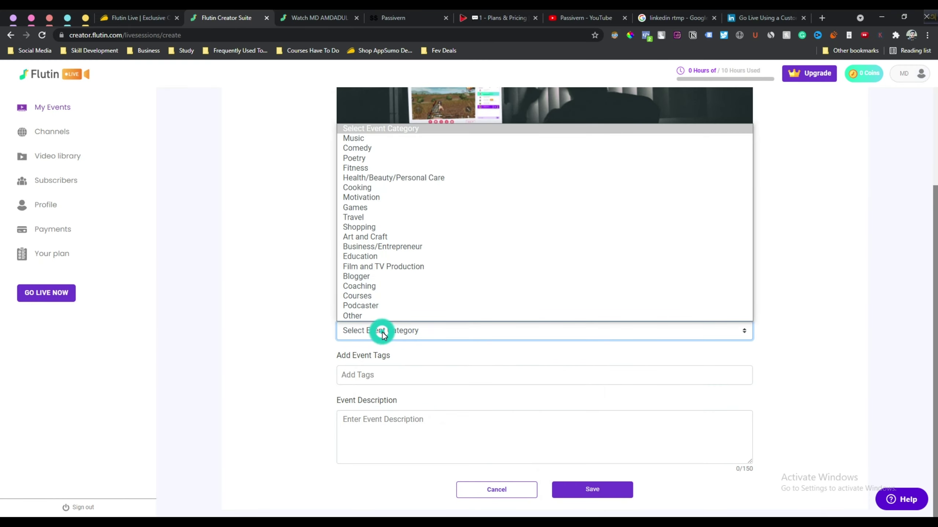
click(389, 276)
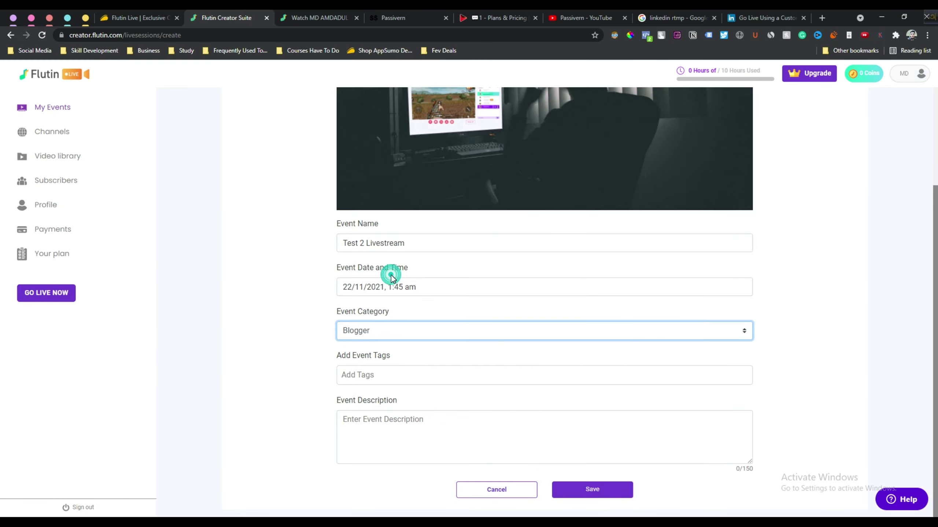
click(368, 374)
text(P)
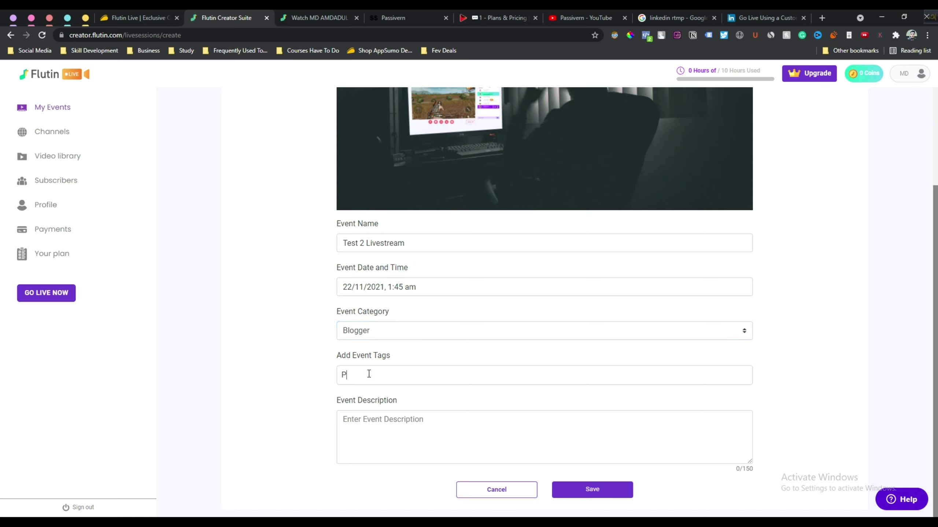
text(assivern)
key(Return)
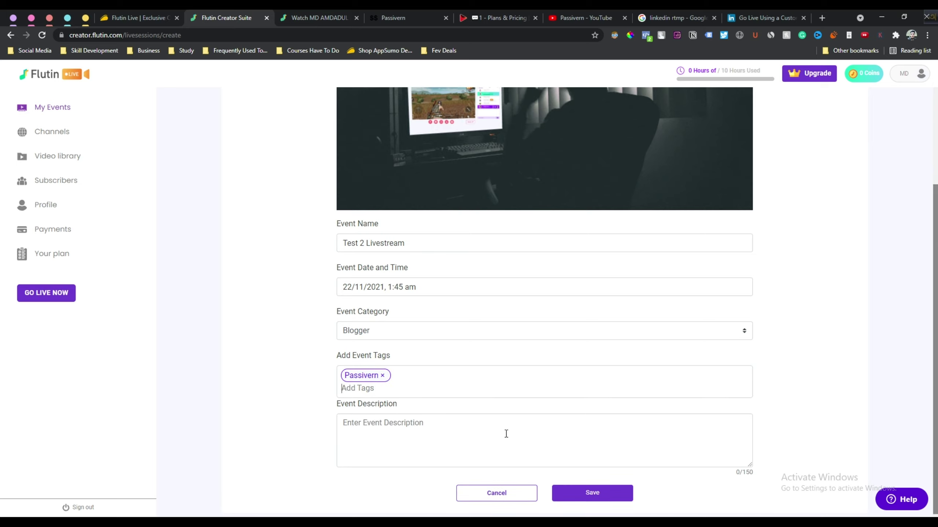
Write the 119-character test description mentioning the affiliate link, ending 'Thank you so much.'
click(413, 431)
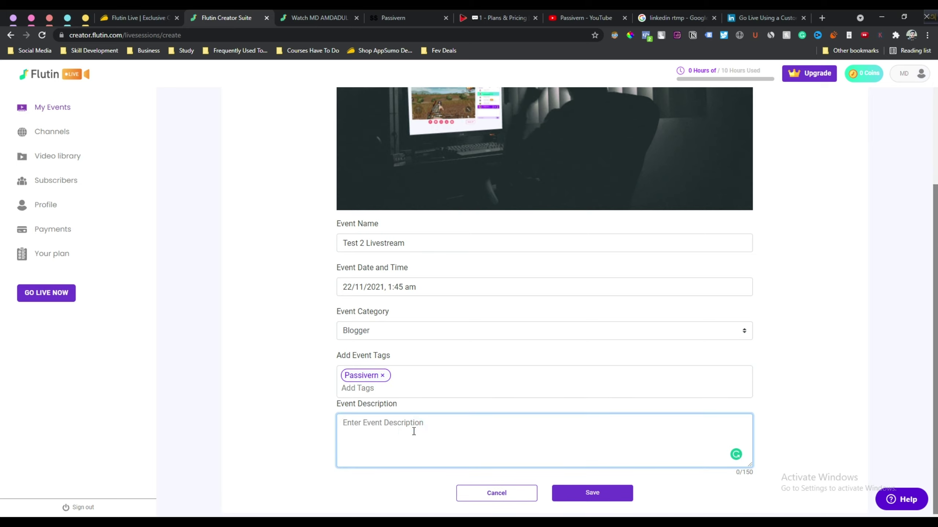
text(This is a test description where I do not know what to write. Anyway use my affiliate link to buy if you buye)
key(BackSpace)
text(it it)
key(BackSpace)
text(, it wil)
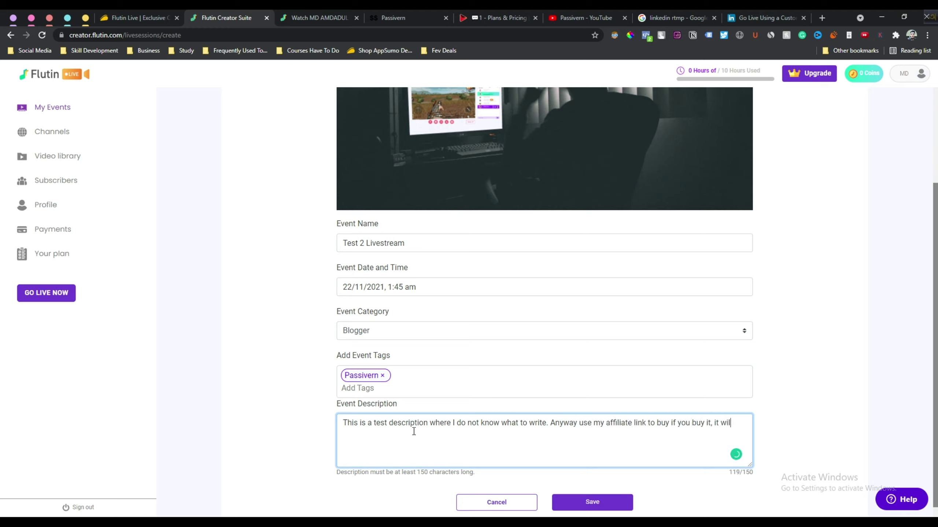
text(l be great help for me. Thank you so much.)
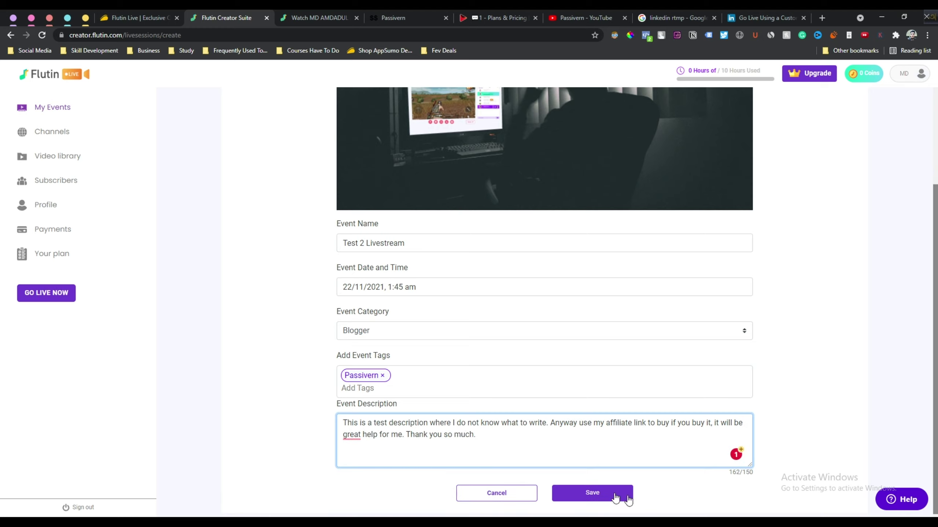
click(592, 494)
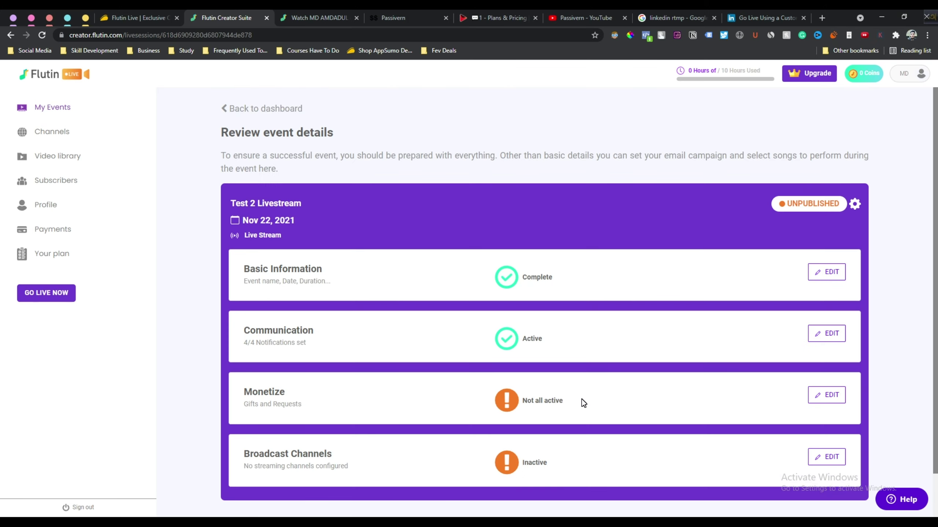
scroll(582, 399, down, 2)
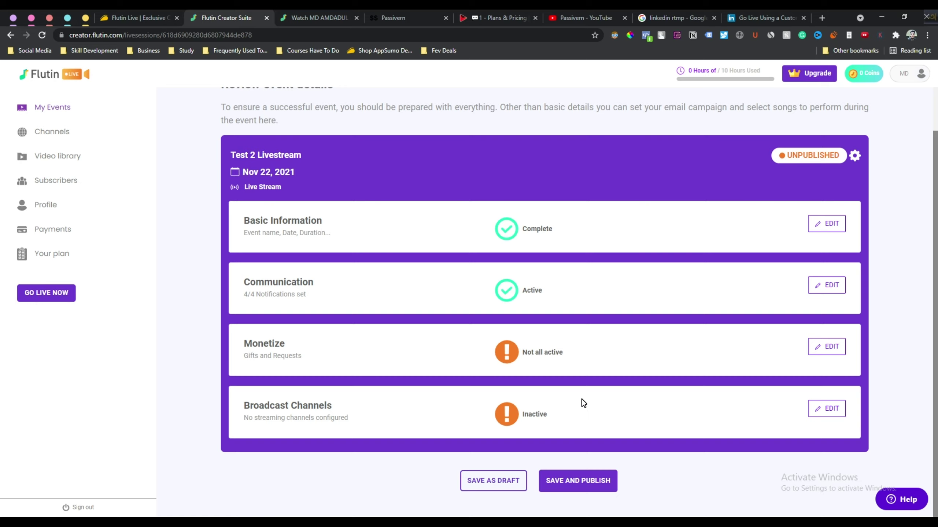
drag(242, 339, 396, 353)
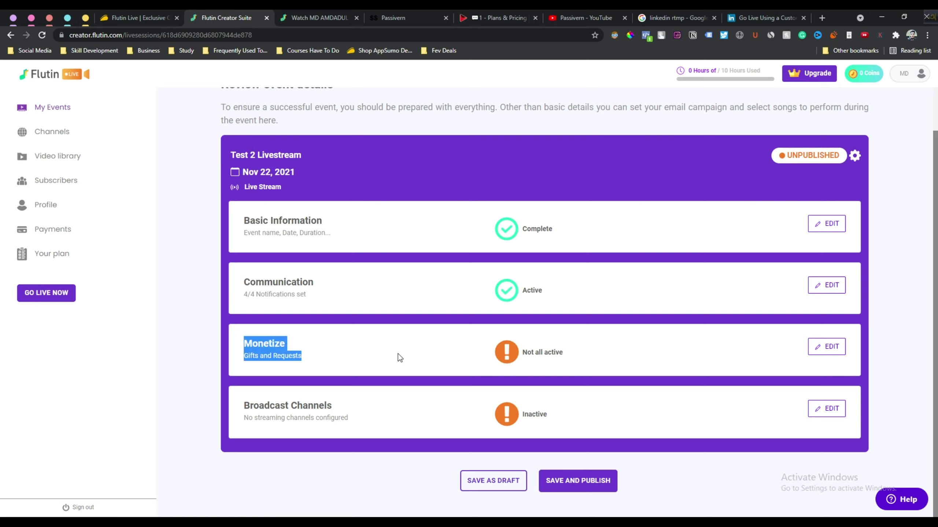
drag(479, 352, 588, 358)
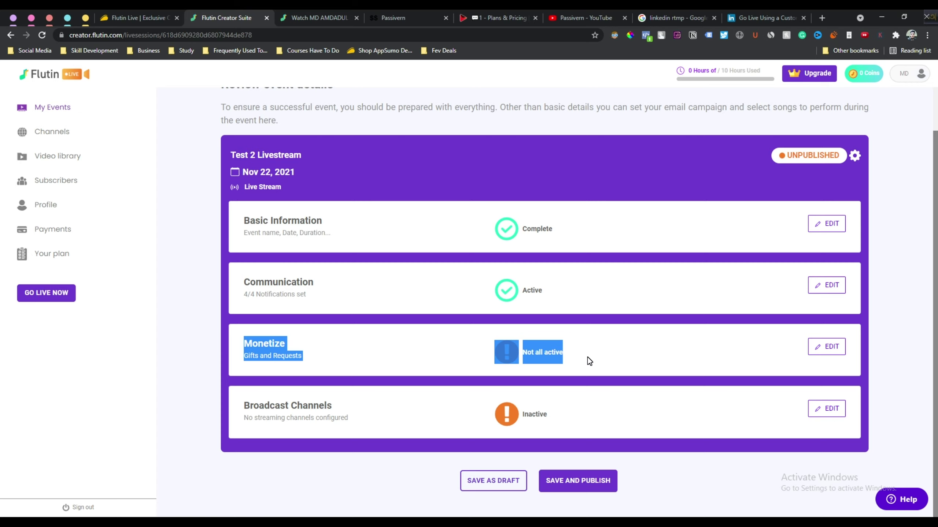
drag(236, 405, 346, 408)
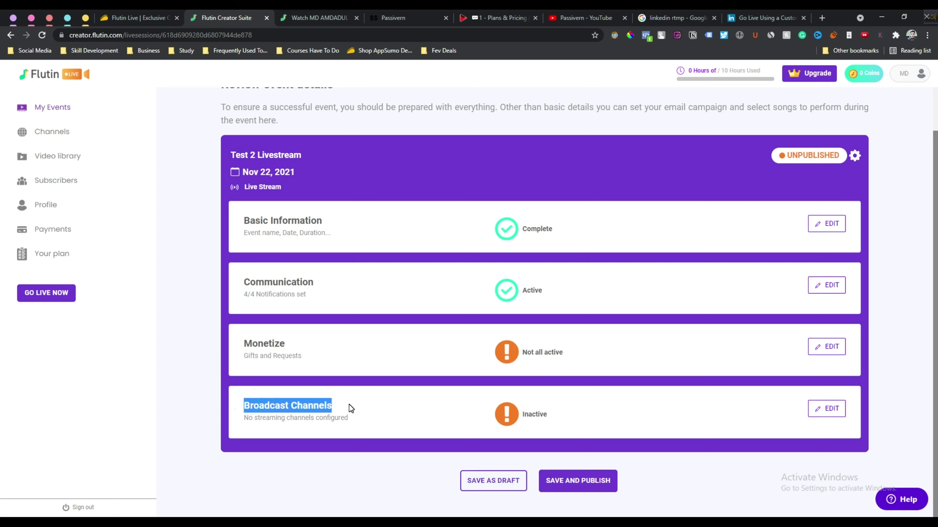
Save and publish the Test 2 Livestream event, confirming the publish prompt
click(854, 420)
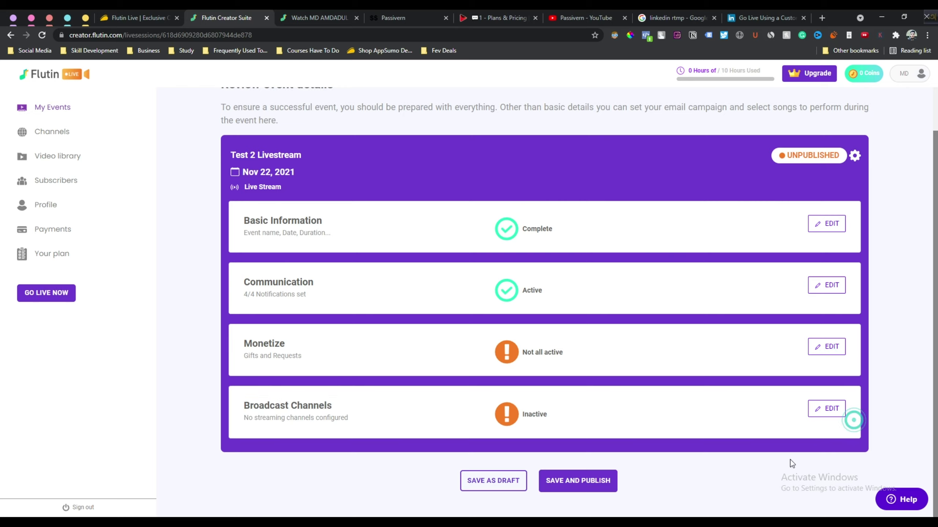
click(573, 481)
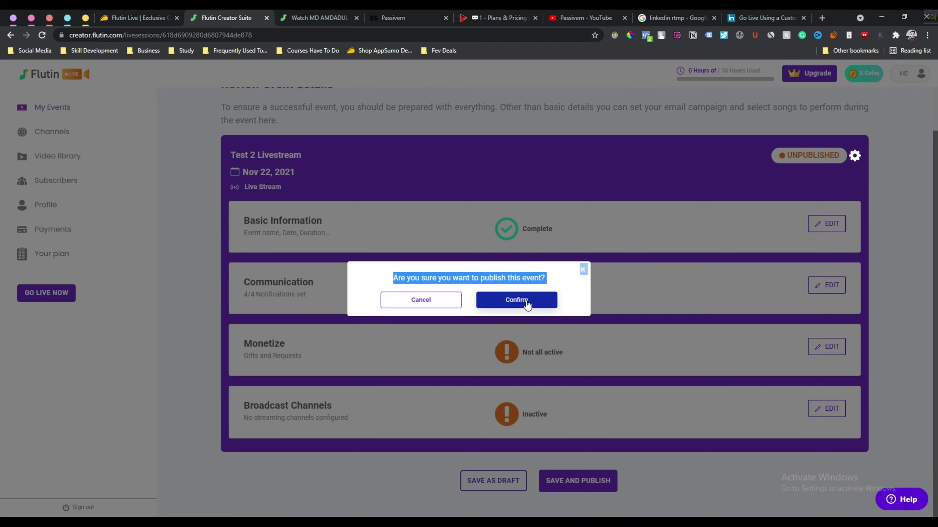
click(526, 300)
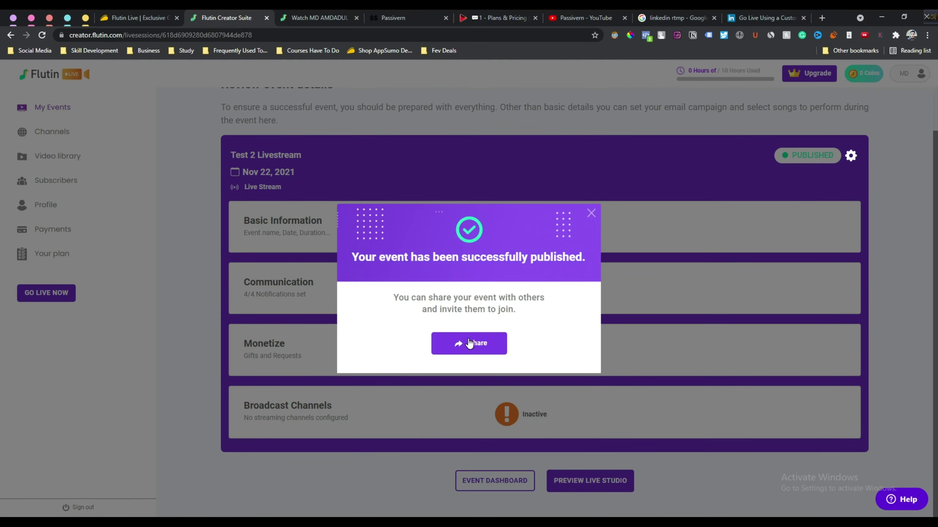
Copy the event link from the Share options, then switch to the other browser window
click(469, 344)
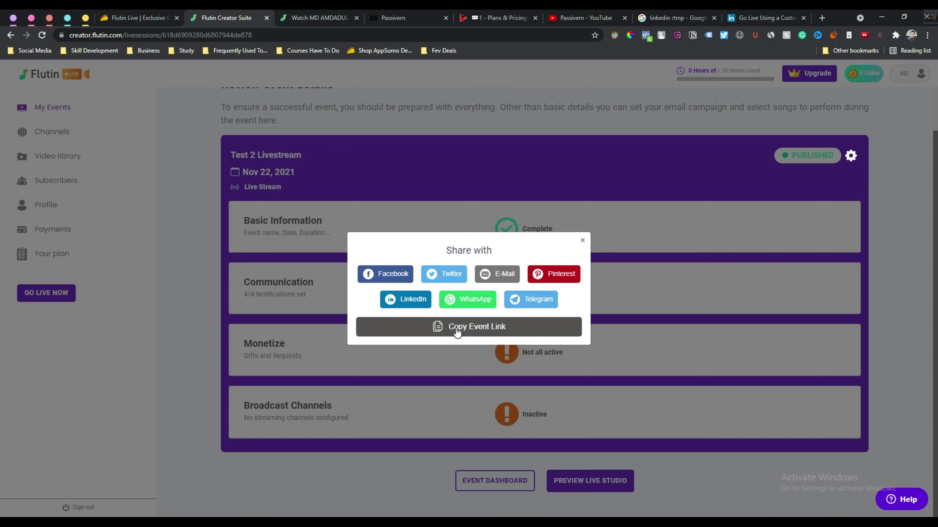
click(458, 332)
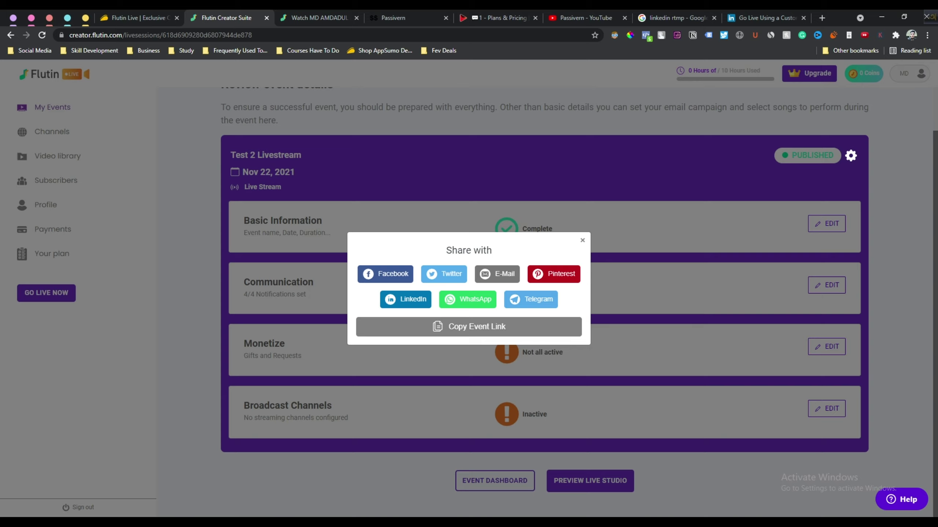
click(74, 524)
Paste the event link into a new Firefox tab and check the public page's Free price
click(115, 17)
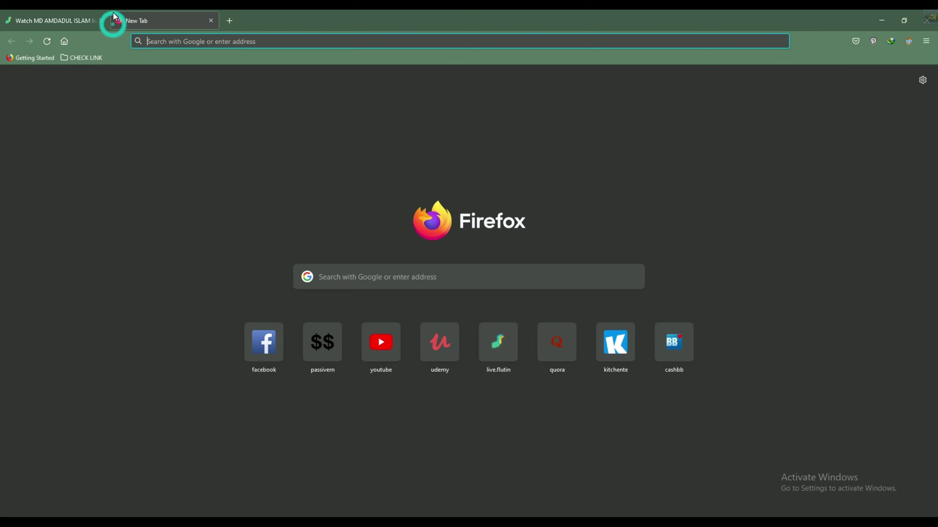
key(ctrl+v)
key(Return)
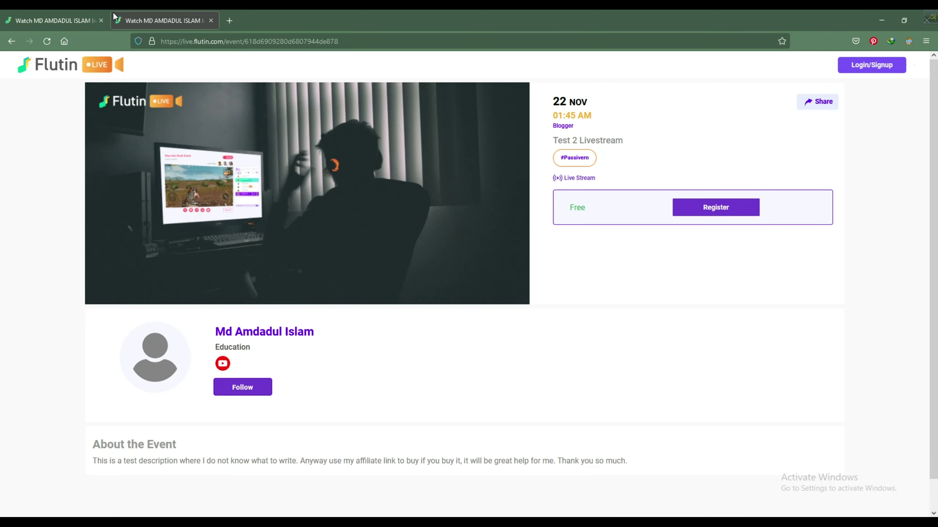
scroll(496, 329, down, 2)
scroll(532, 310, up, 2)
drag(589, 211, 569, 210)
Try registering with the email sign-in, then open the event's dashboard in the creator suite
click(708, 214)
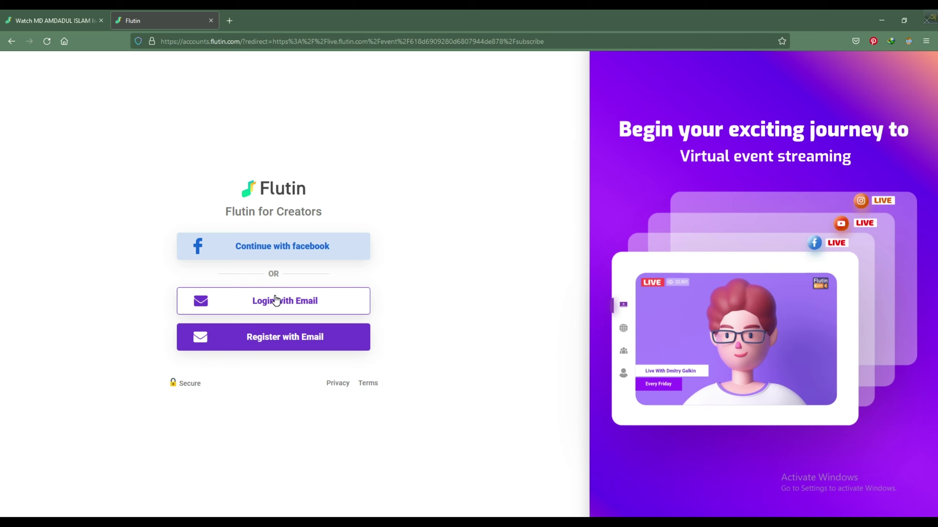
click(276, 301)
key(alt+Left)
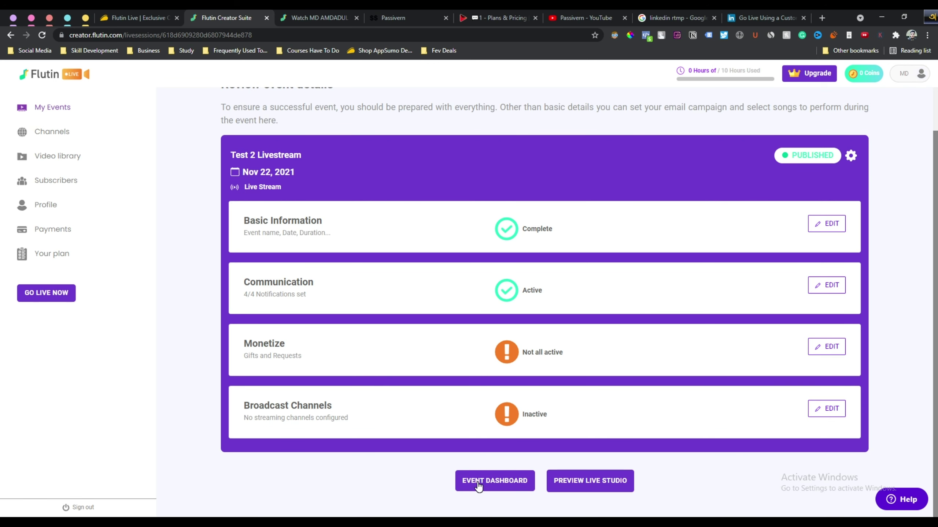
click(478, 482)
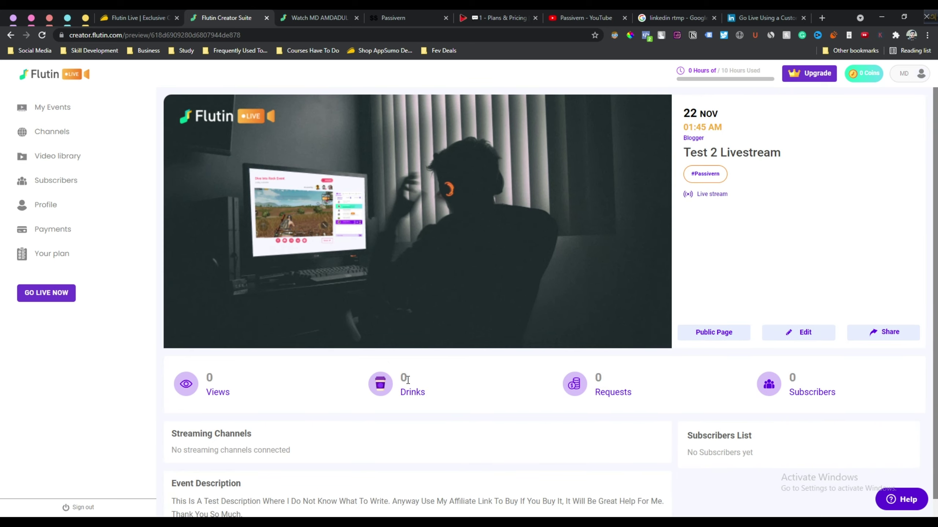
Open the event's public page in another tab, then return to the creator suite dashboard
click(714, 342)
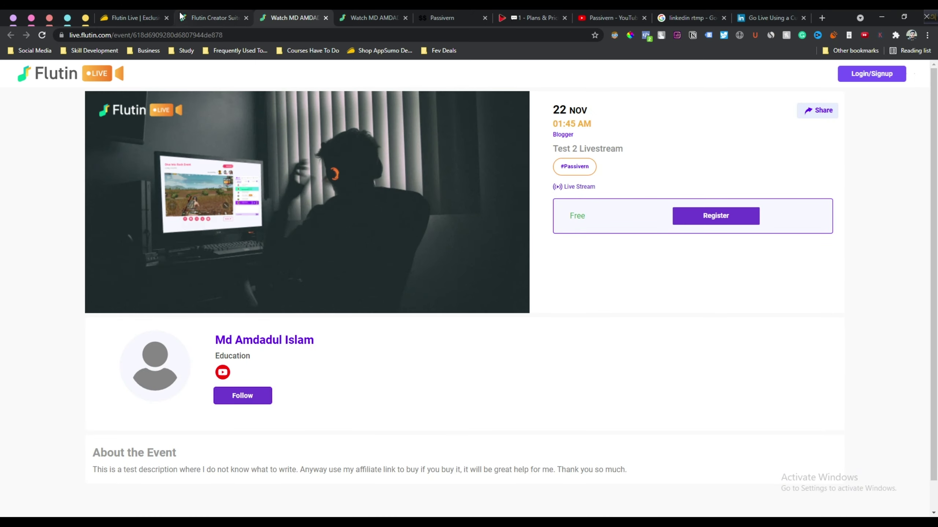
click(205, 18)
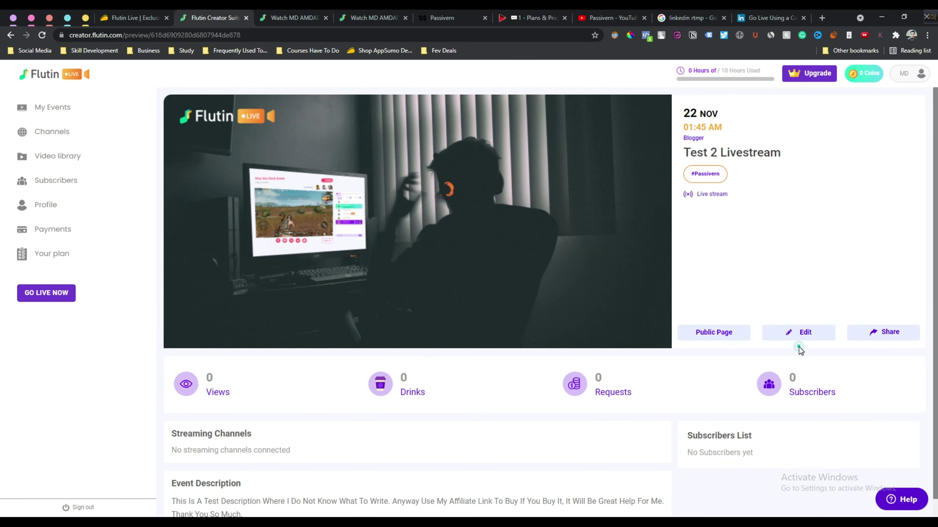
click(907, 318)
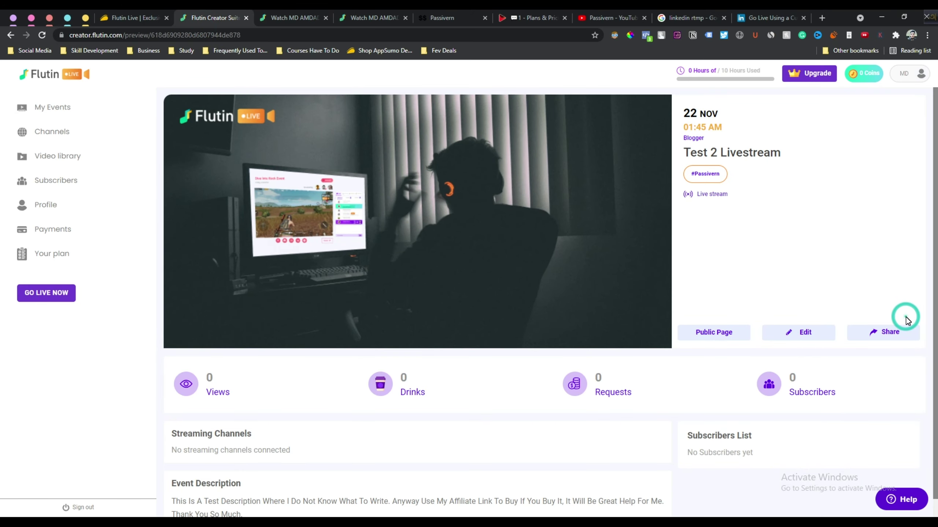
scroll(632, 390, down, 1)
Highlight the event's stats row and its description text to review them
drag(860, 381, 187, 362)
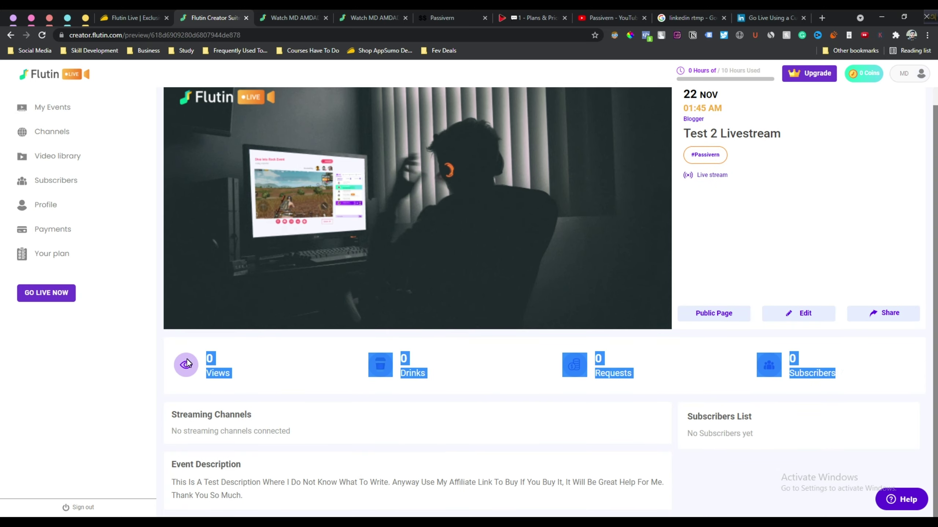
drag(261, 495, 183, 476)
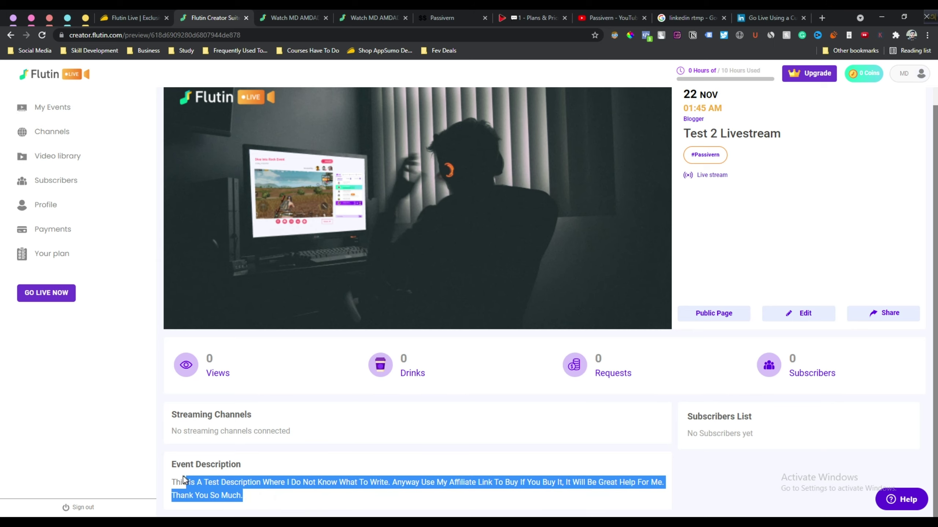
click(548, 426)
scroll(548, 426, up, 1)
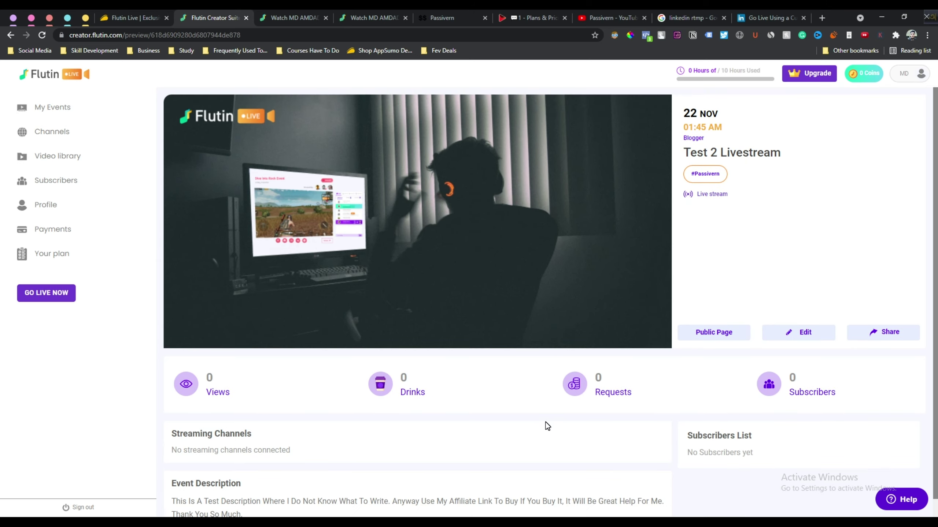
Go to My Events, dismiss the new-event type chooser, and start an instant Go Live event
click(51, 109)
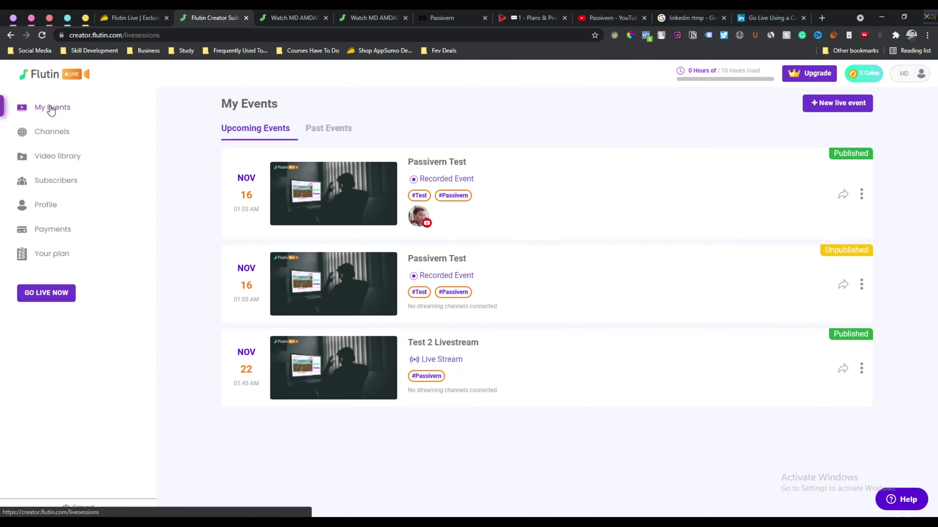
click(825, 109)
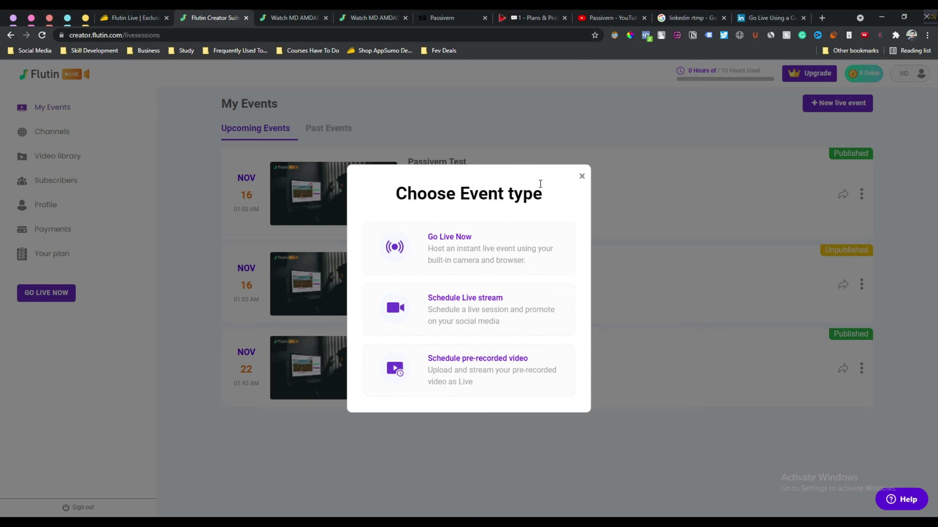
click(581, 177)
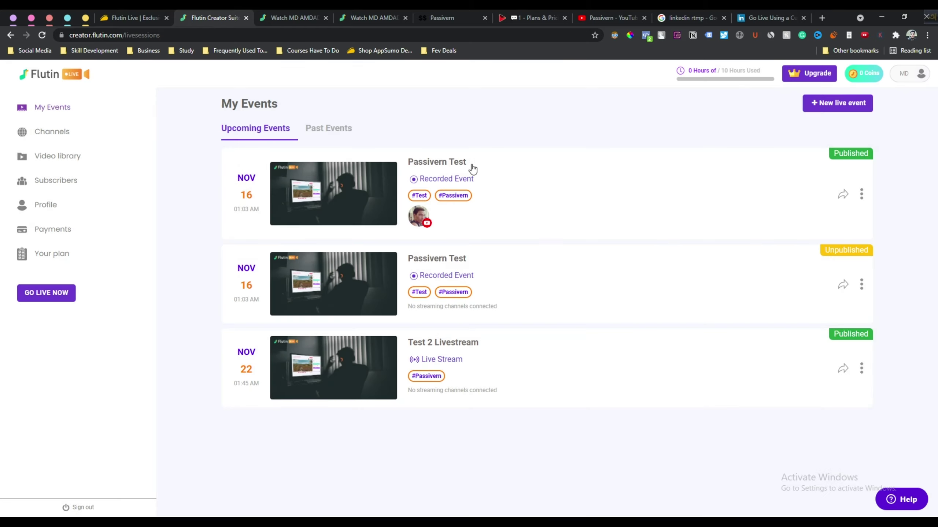
click(52, 300)
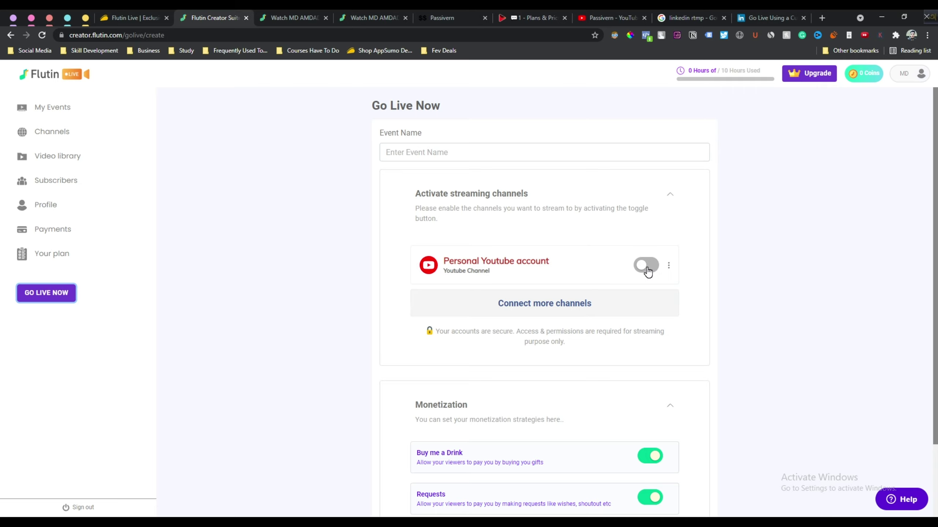
Enable streaming to the personal YouTube account and look over the other connectable channels
scroll(648, 271, down, 1)
click(647, 216)
scroll(591, 251, up, 1)
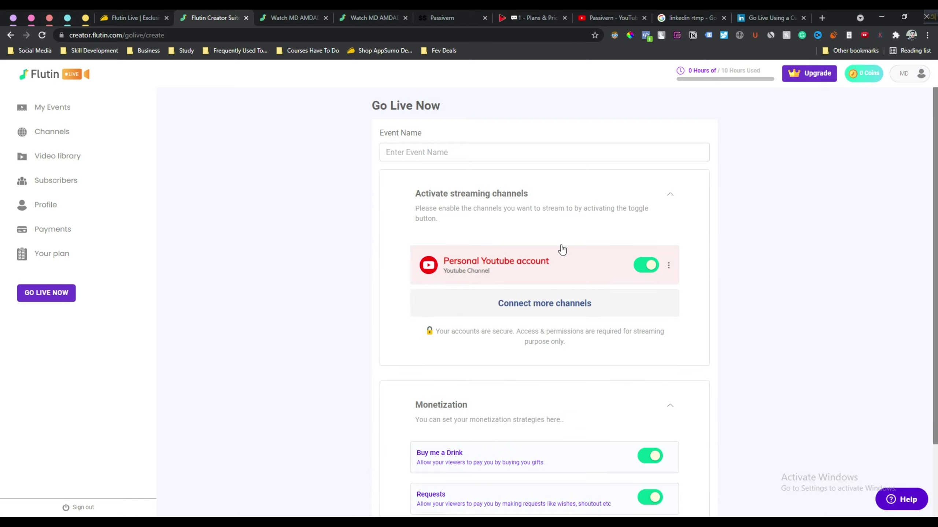
click(537, 303)
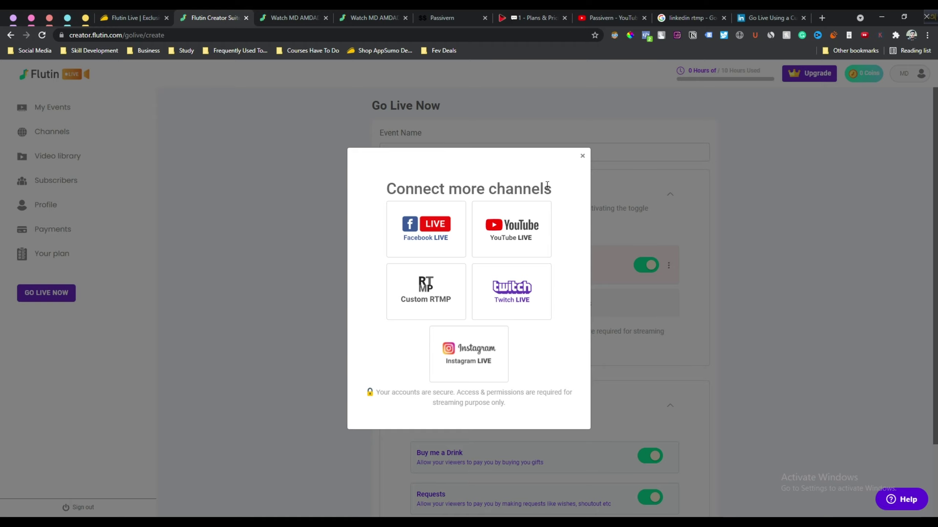
click(582, 156)
Toggle Buy me a Drink and Requests monetization off and back on, leaving both enabled
scroll(553, 294, down, 2)
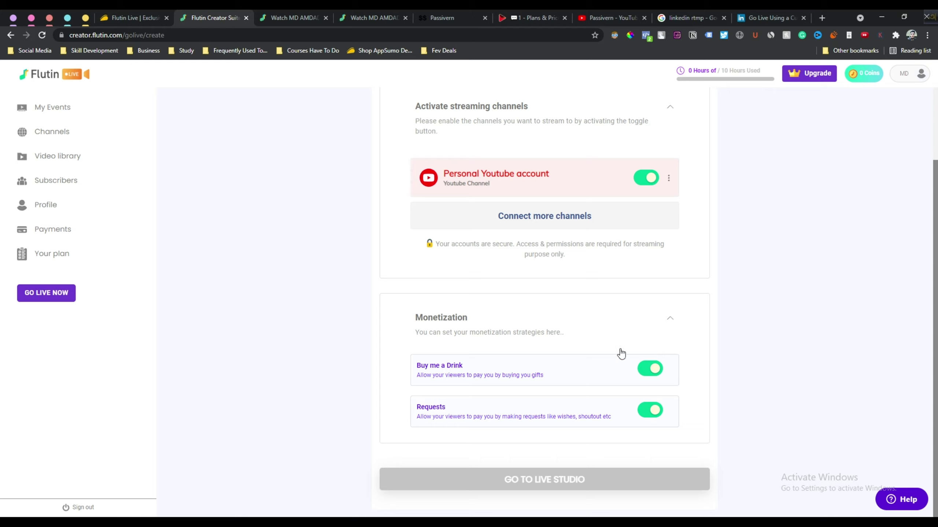
click(652, 373)
click(652, 371)
click(650, 411)
click(650, 411)
After the missing-name warning, name the event 'TEST 3 PASSIVERN' and go to the live studio
click(541, 482)
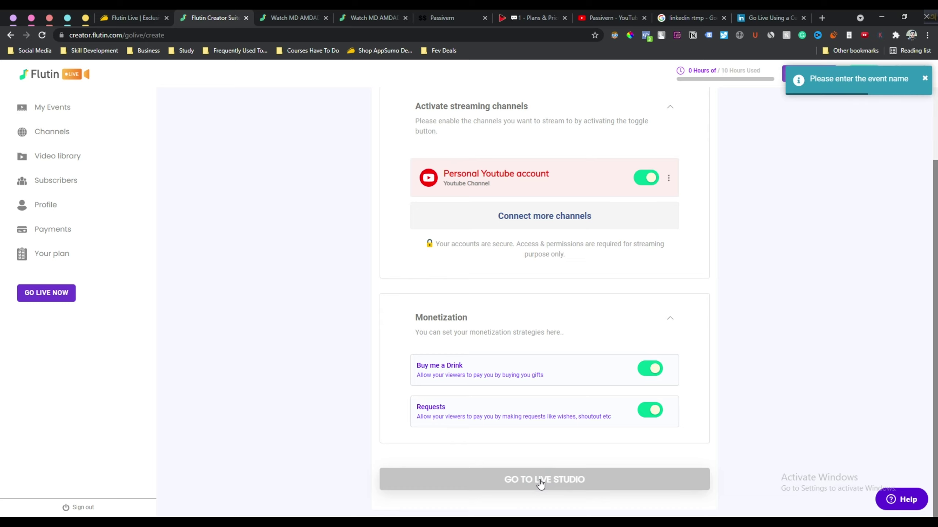
scroll(540, 484, up, 2)
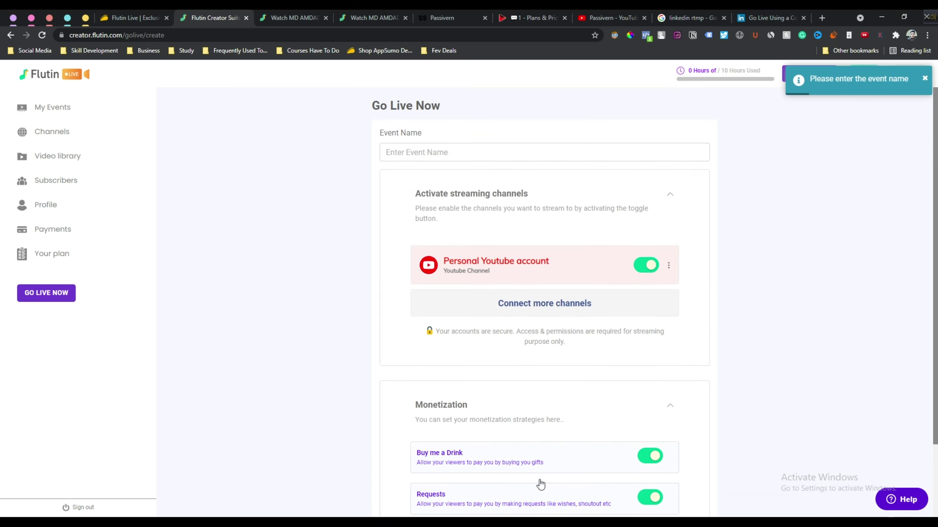
scroll(540, 484, down, 2)
scroll(540, 482, up, 2)
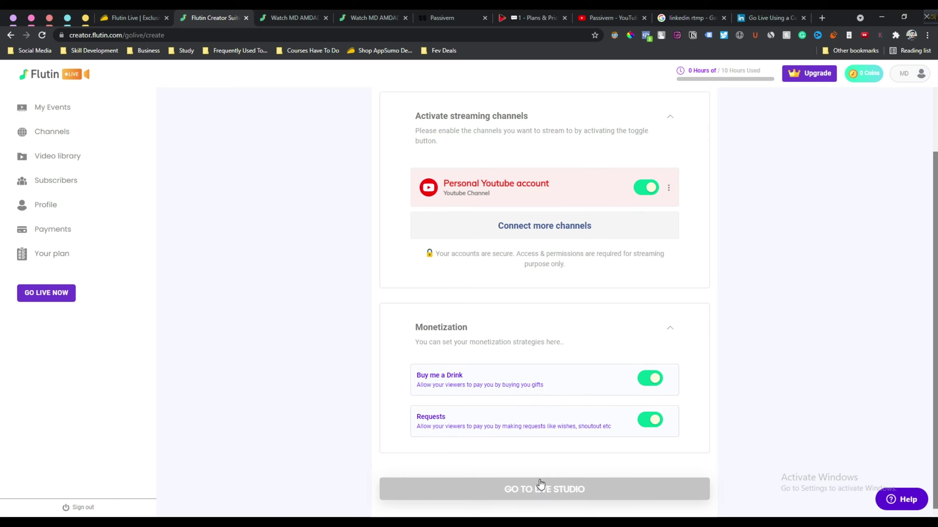
click(436, 157)
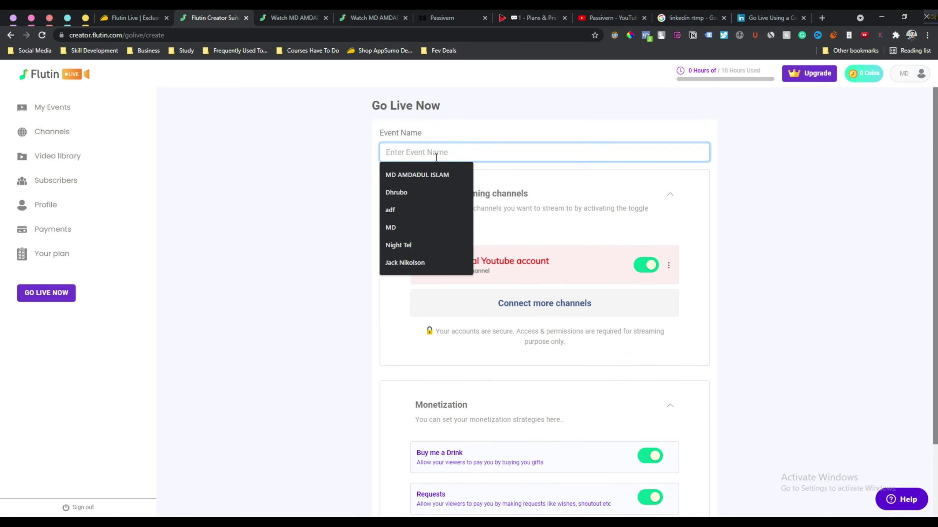
text(TE)
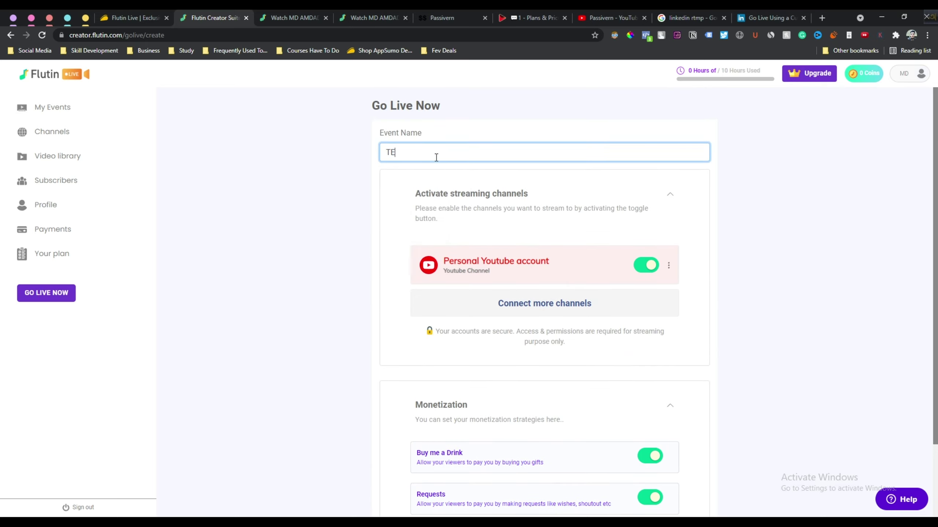
text(ST 3 PASSIVERN)
scroll(438, 161, down, 2)
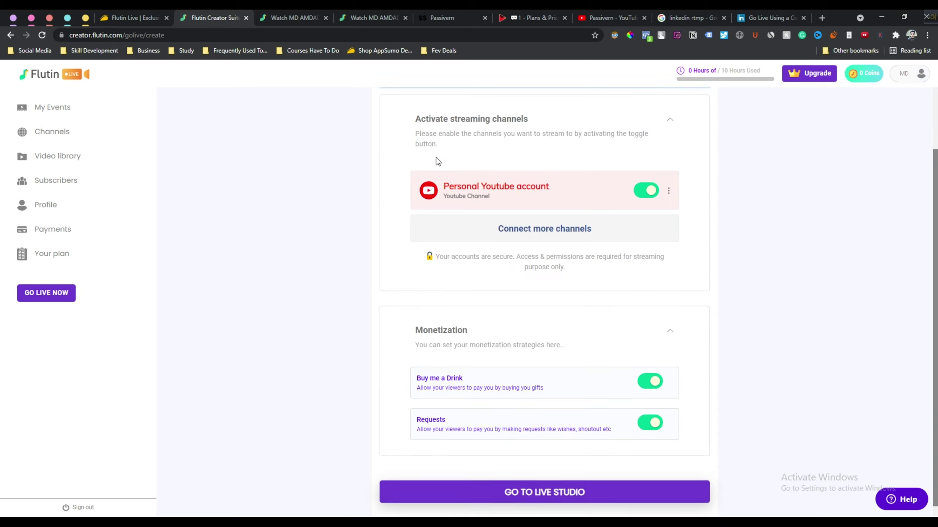
click(557, 483)
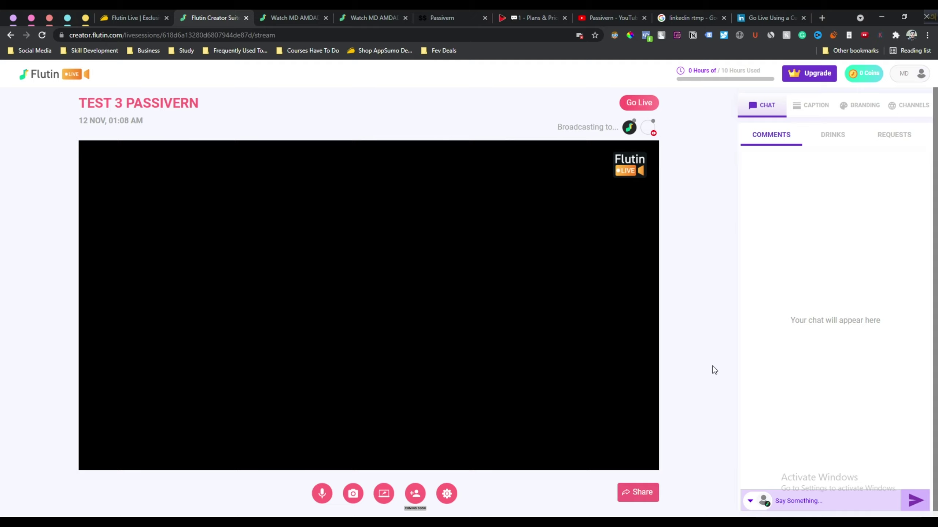
scroll(714, 370, down, 1)
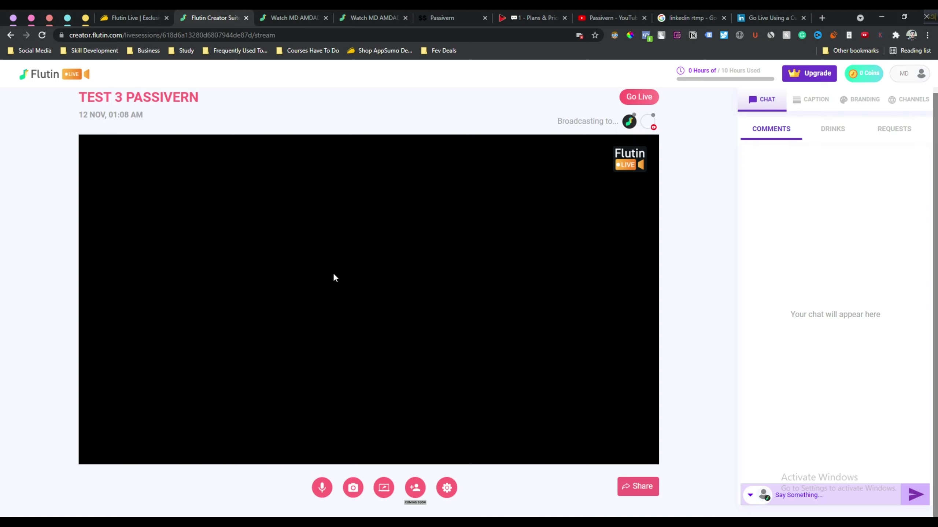
click(93, 166)
click(322, 488)
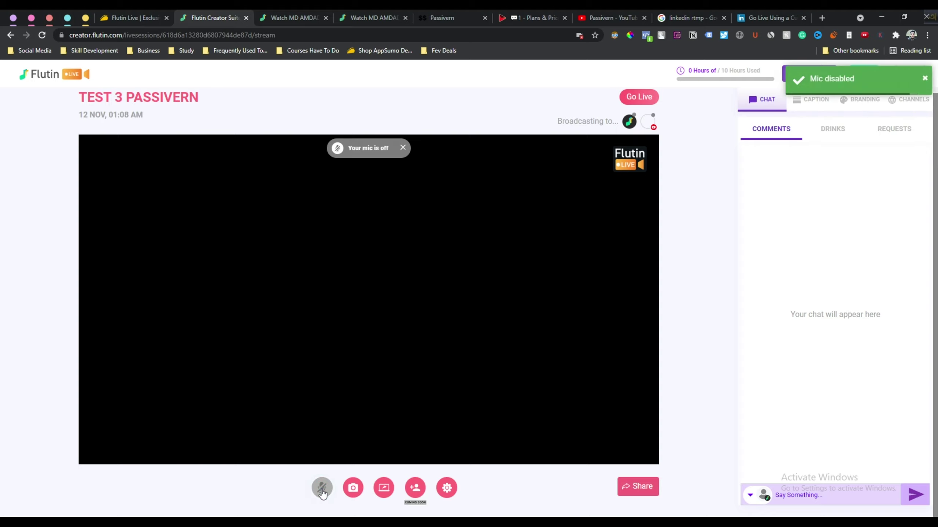
click(322, 489)
click(354, 488)
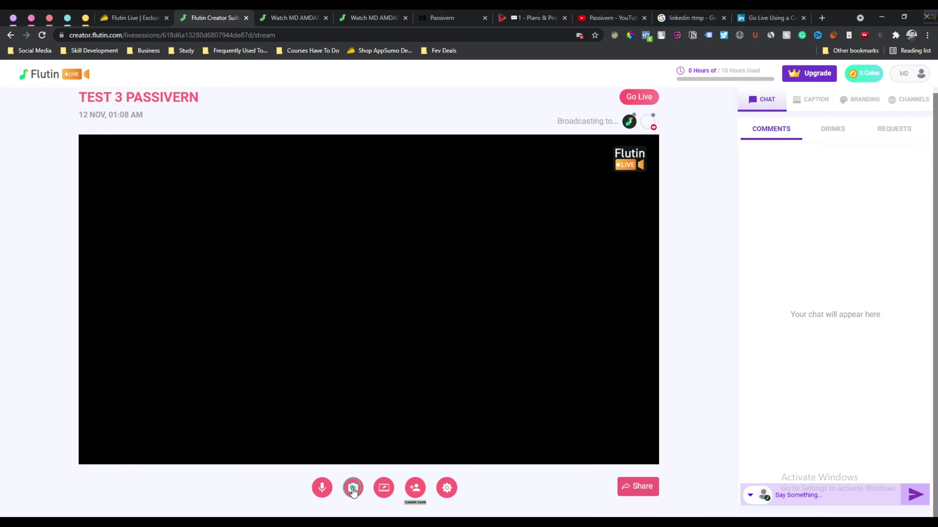
click(353, 488)
click(353, 489)
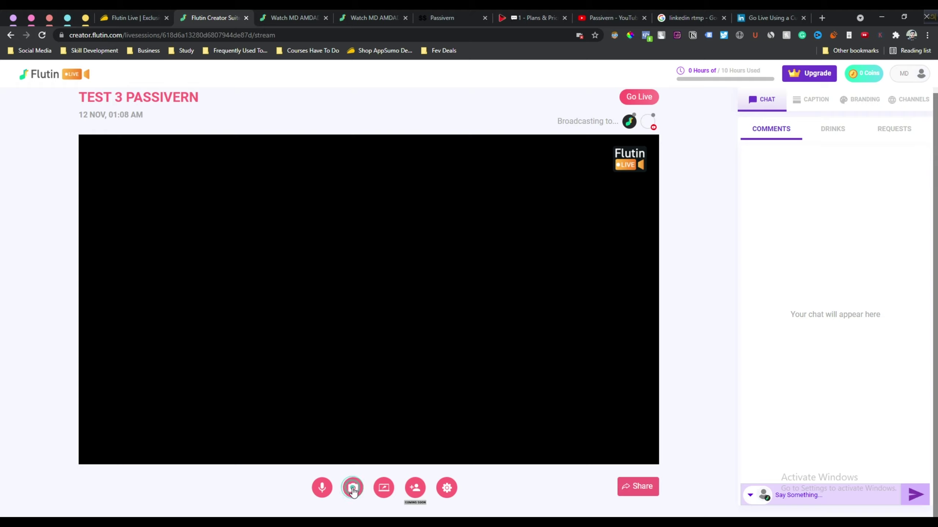
click(384, 492)
click(462, 166)
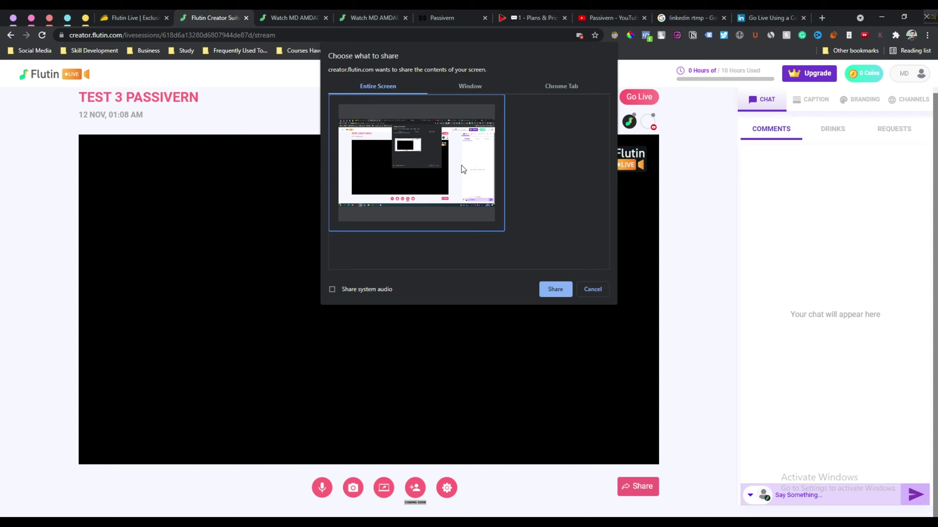
click(473, 89)
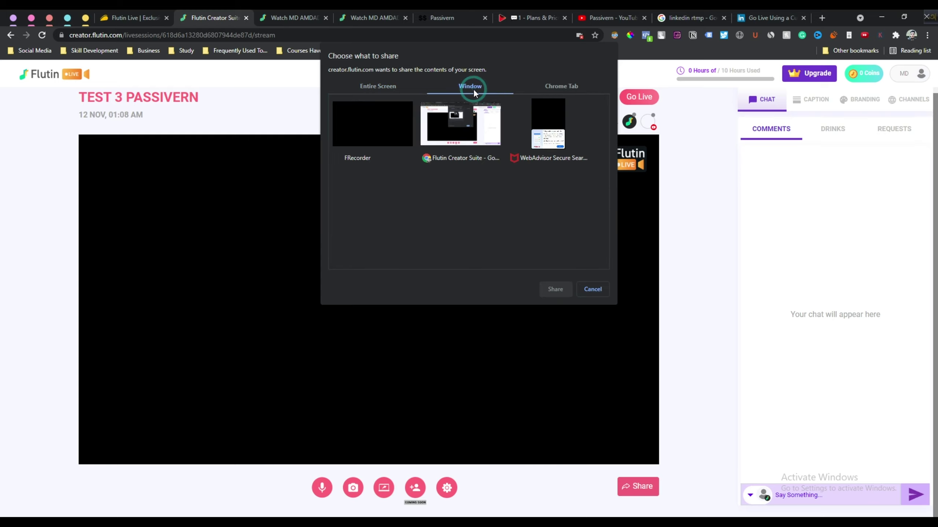
click(571, 87)
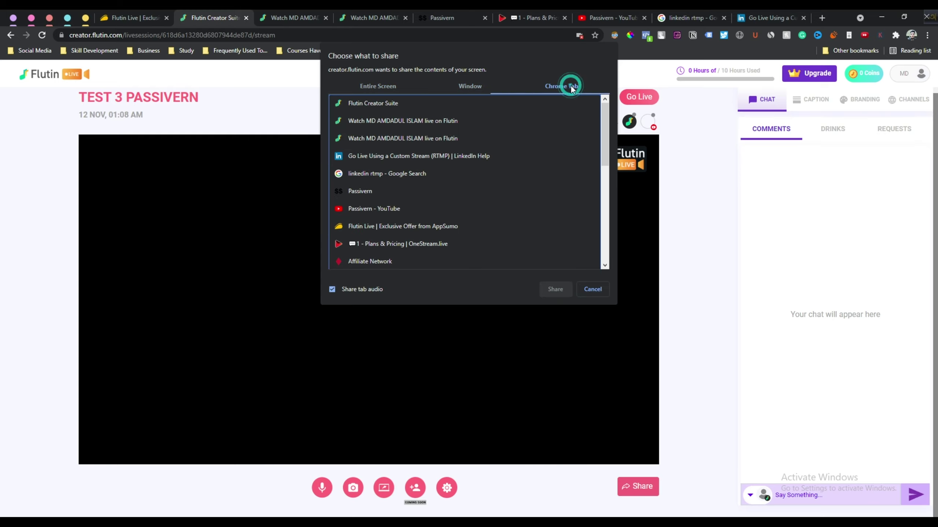
click(592, 290)
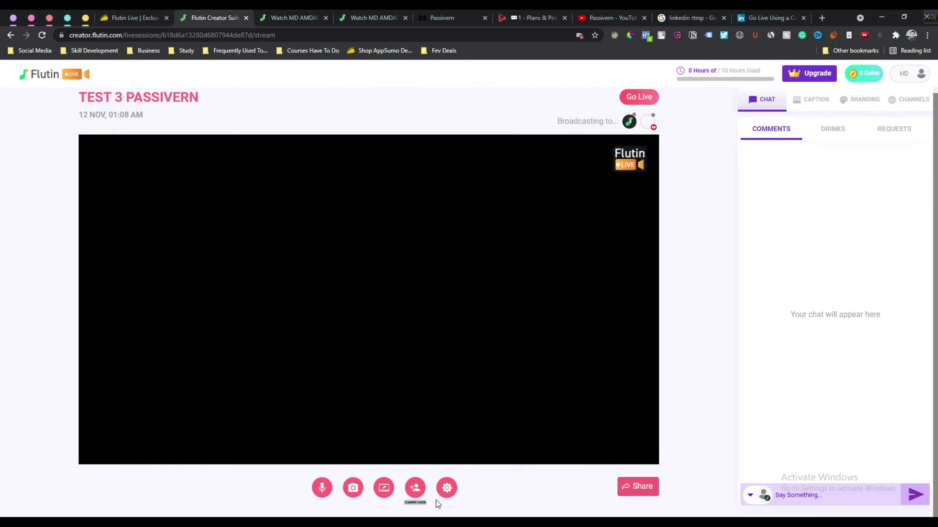
click(417, 488)
double_click(418, 503)
click(460, 503)
click(448, 489)
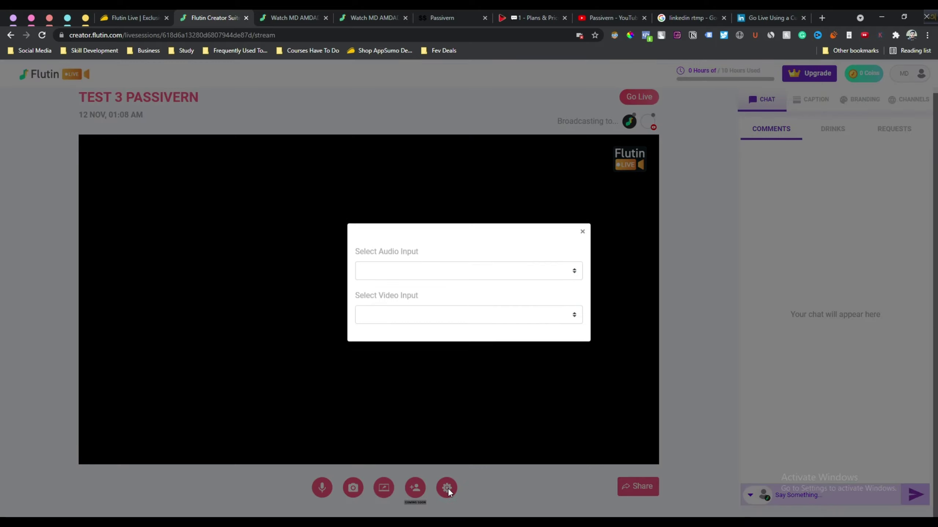
click(394, 278)
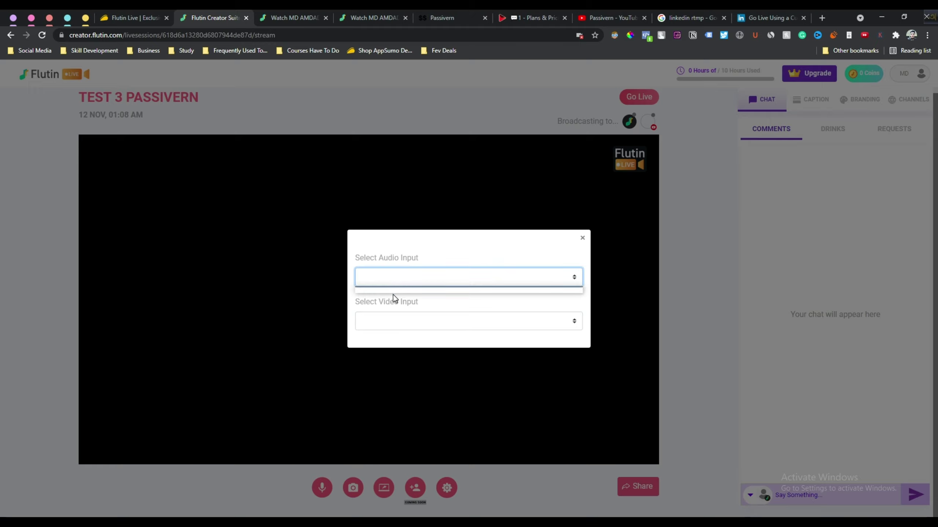
click(395, 316)
click(418, 263)
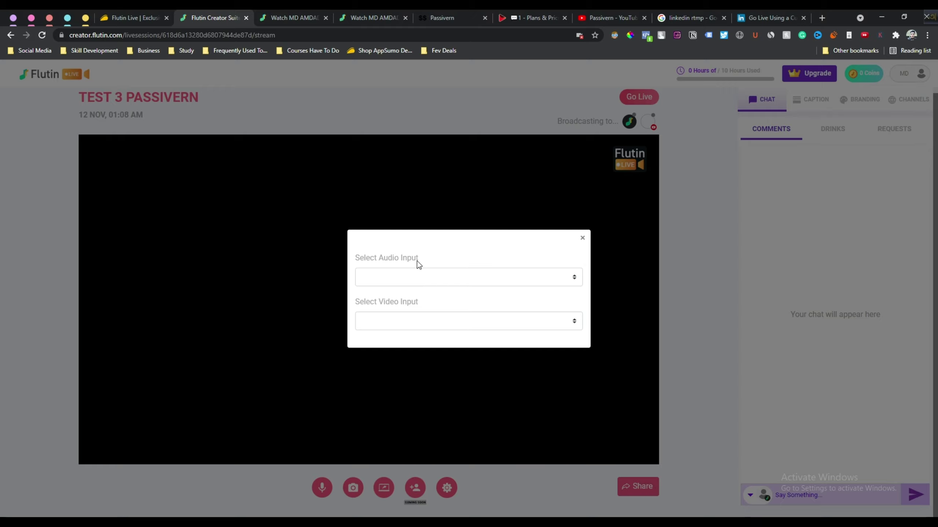
click(416, 320)
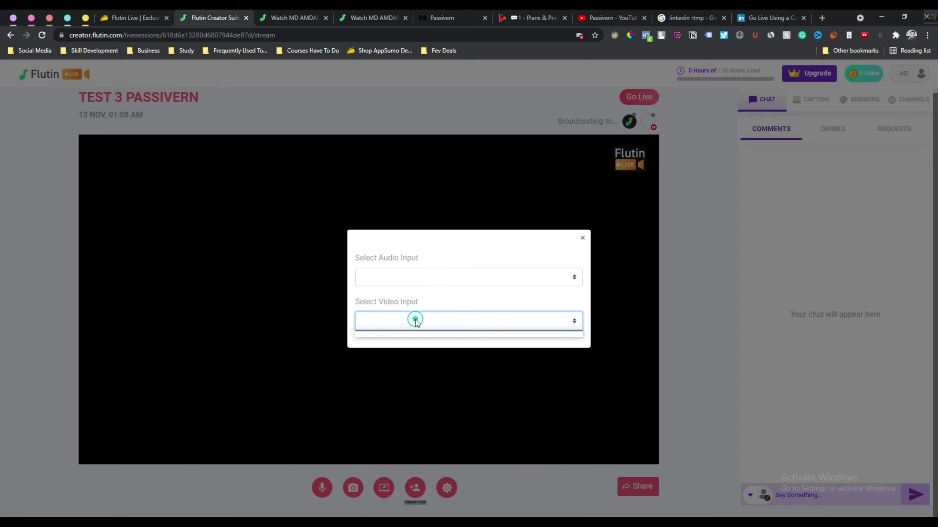
click(405, 277)
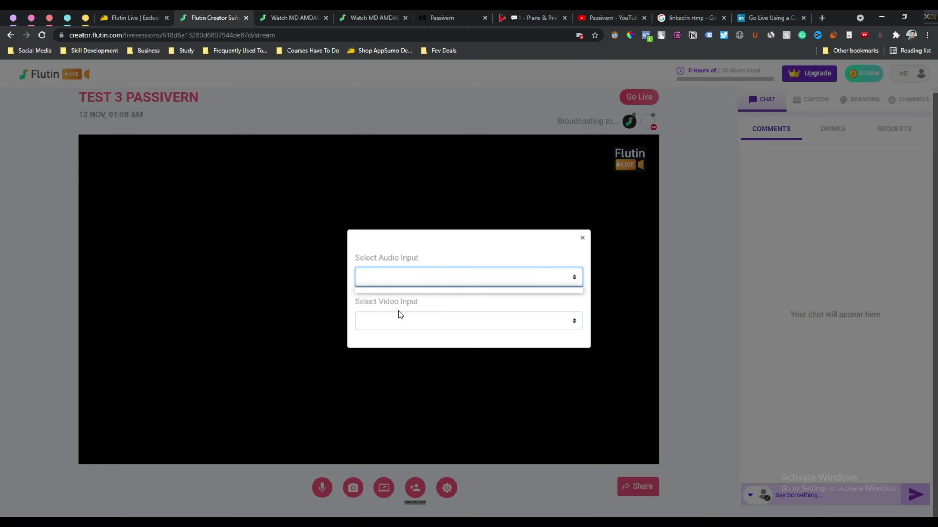
click(422, 262)
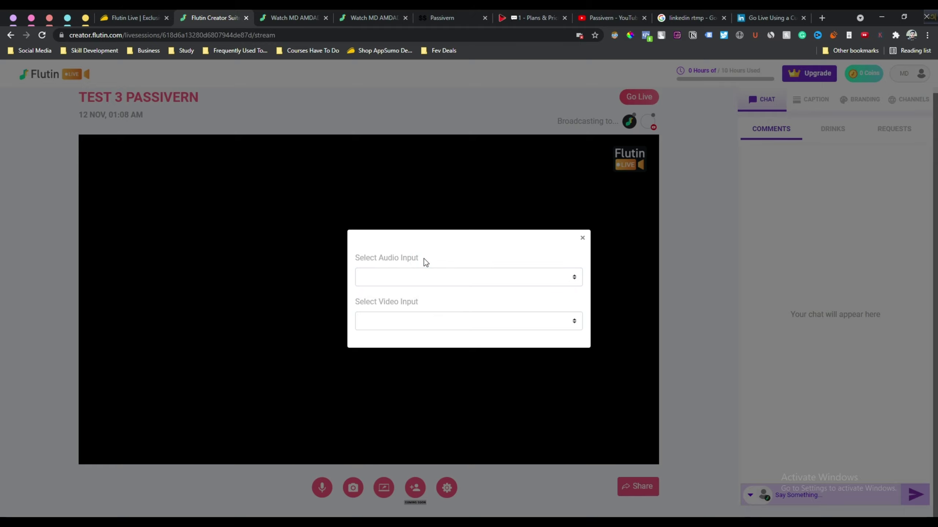
click(414, 278)
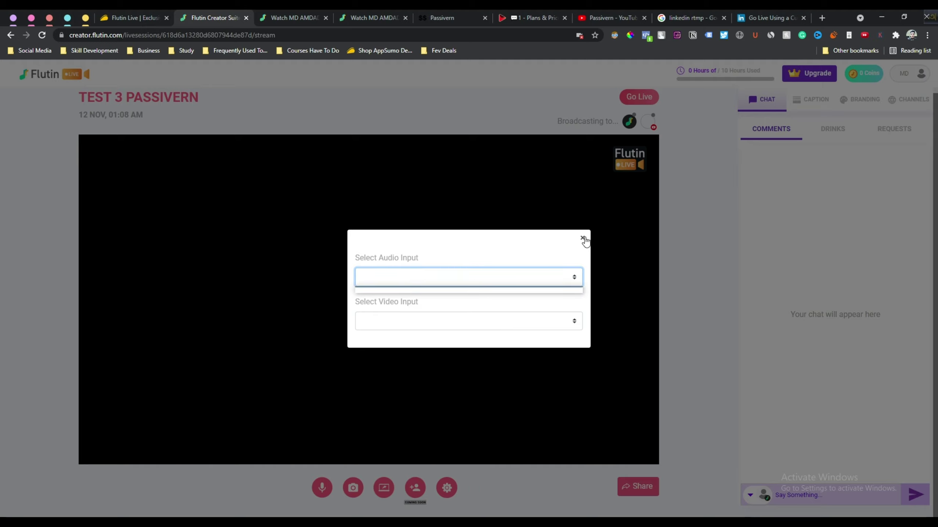
click(385, 258)
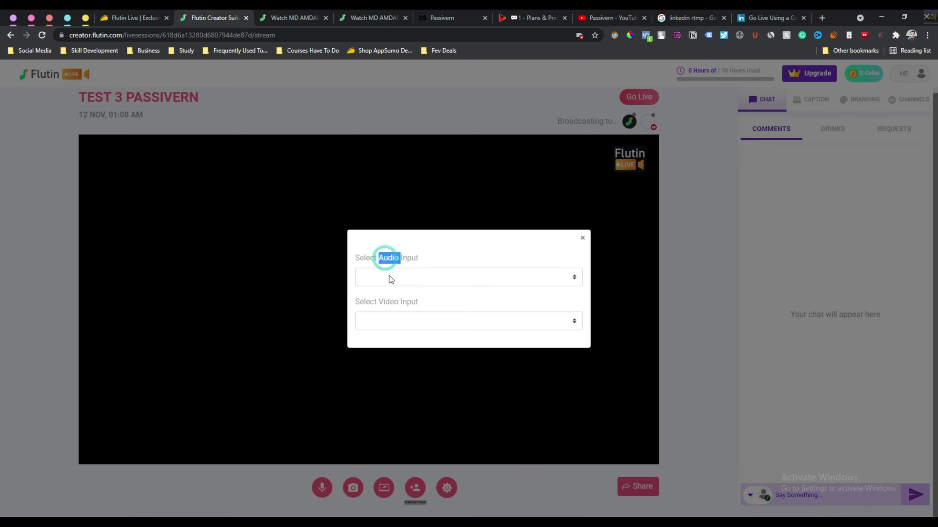
click(389, 301)
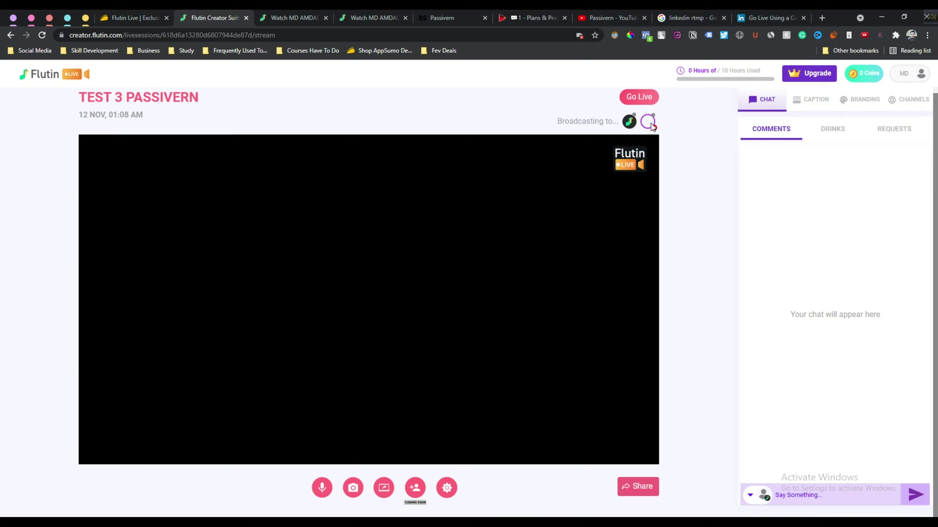
Preview and close the public event page, then copy the TEST 3 PASSIVERN link from Share
click(630, 123)
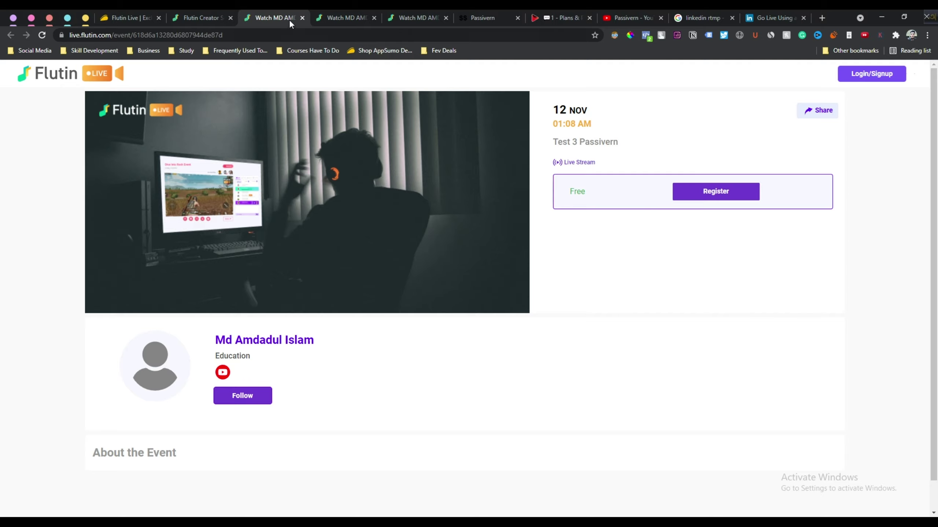
click(301, 17)
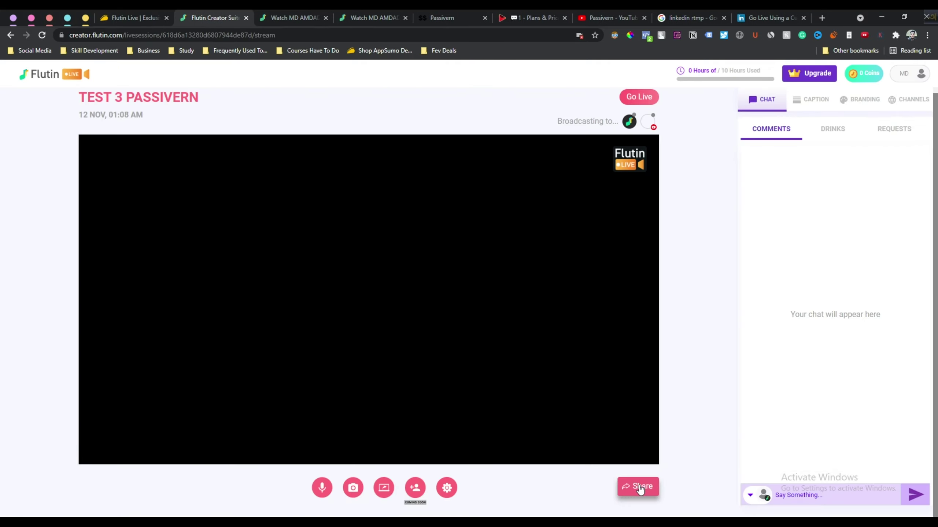
click(640, 488)
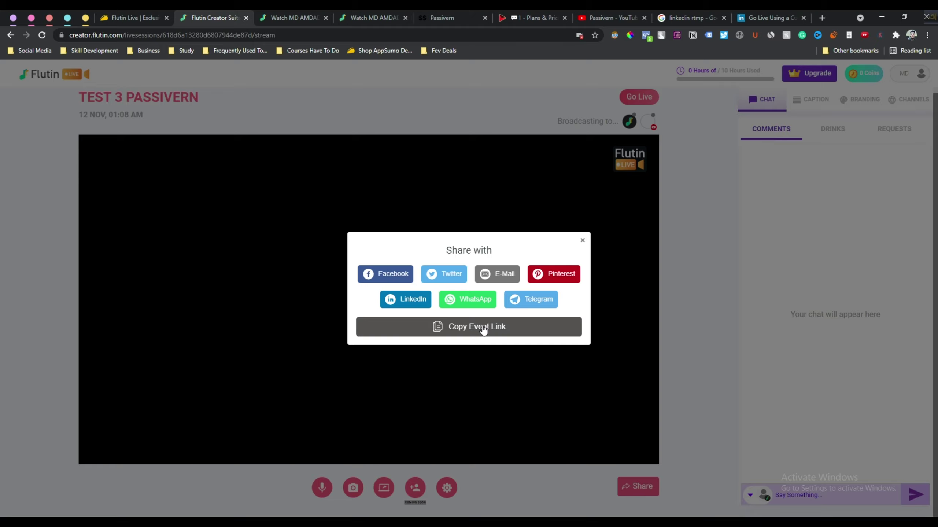
click(483, 330)
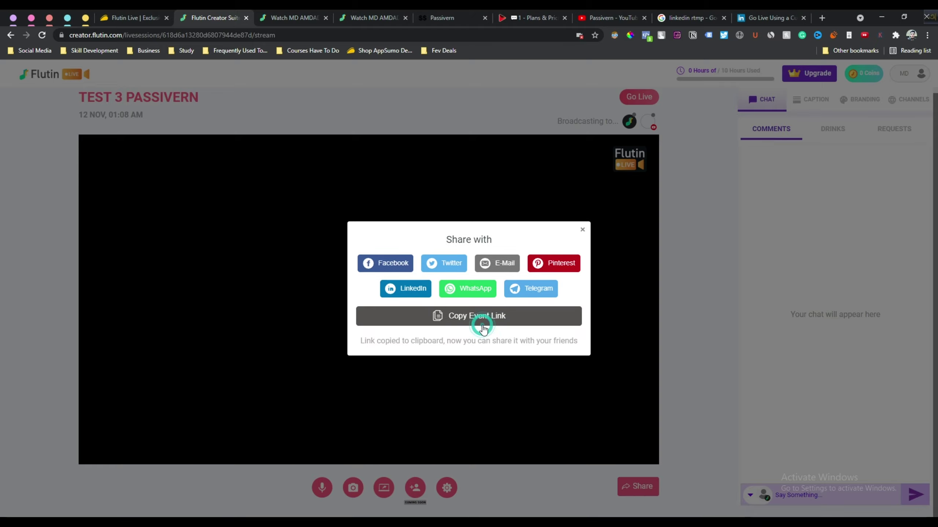
click(582, 230)
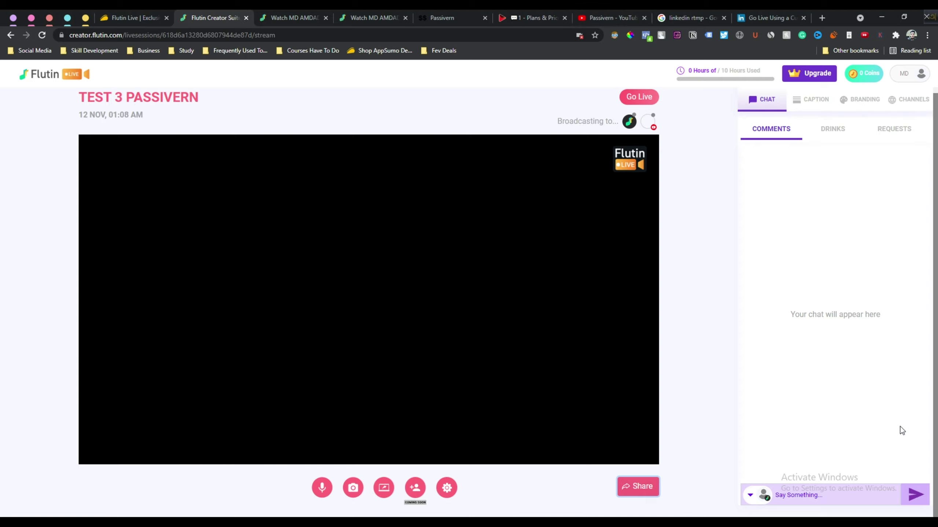
Send 'Hello' as a chat comment in the TEST 3 PASSIVERN studio
click(802, 498)
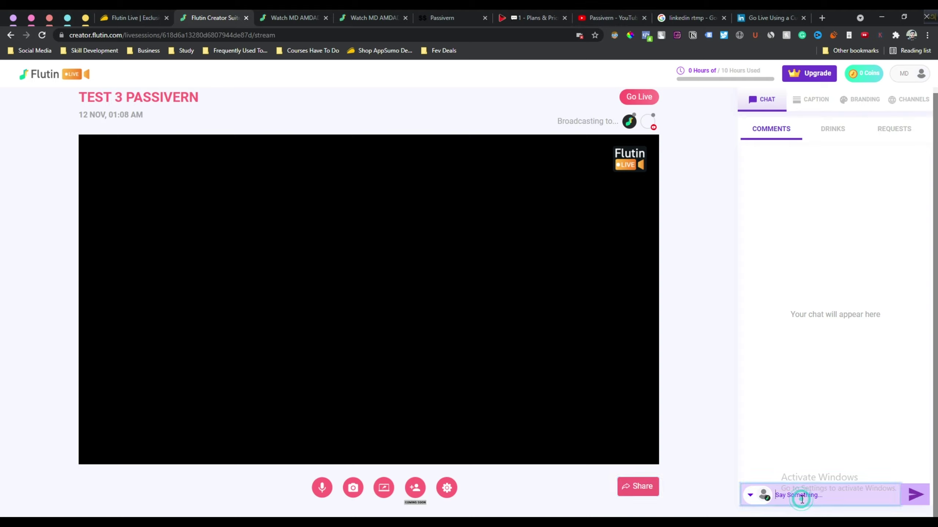
text(H)
key(BackSpace)
text(Hello)
key(Return)
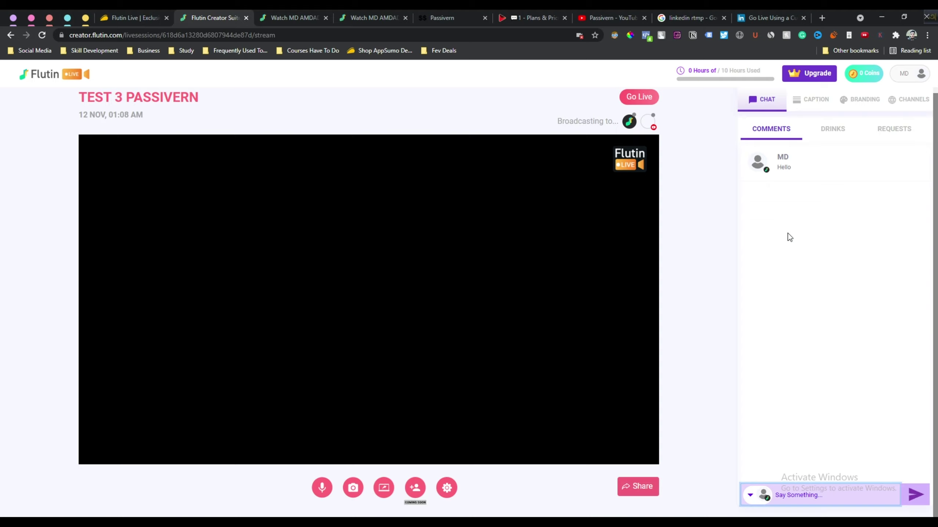
Check the empty Drinks and Requests lists in the studio's chat panel
click(833, 130)
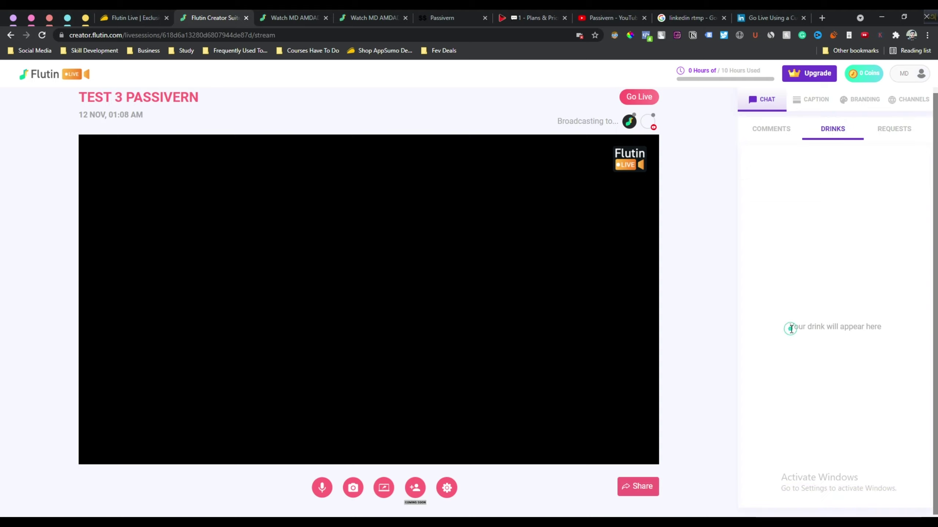
drag(790, 327, 862, 327)
click(890, 330)
click(909, 130)
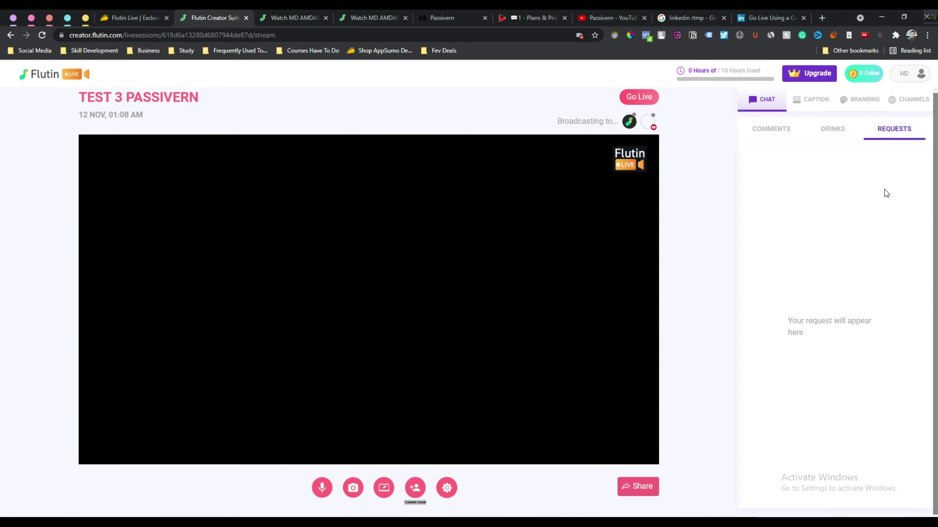
drag(806, 333, 787, 321)
click(786, 321)
Look through the Caption, Branding and Channels panels, then return to Chat
click(818, 105)
click(865, 101)
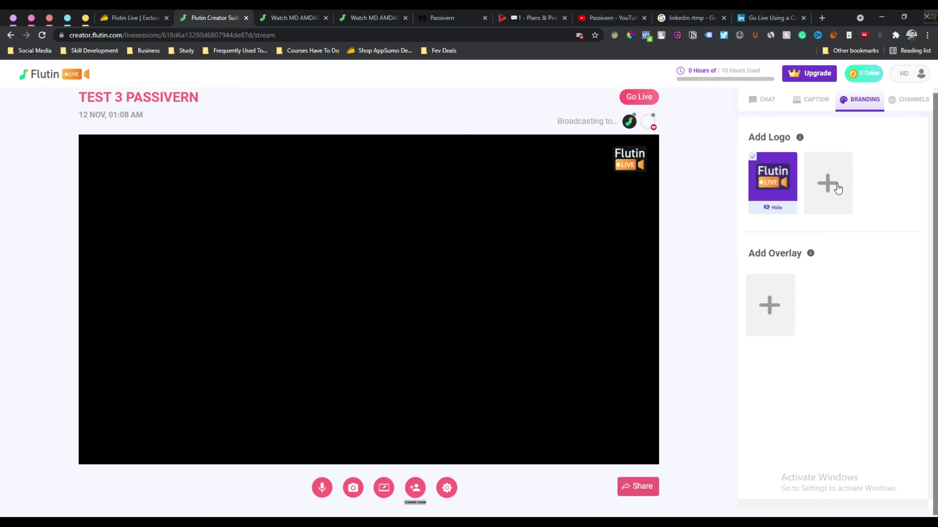
click(913, 106)
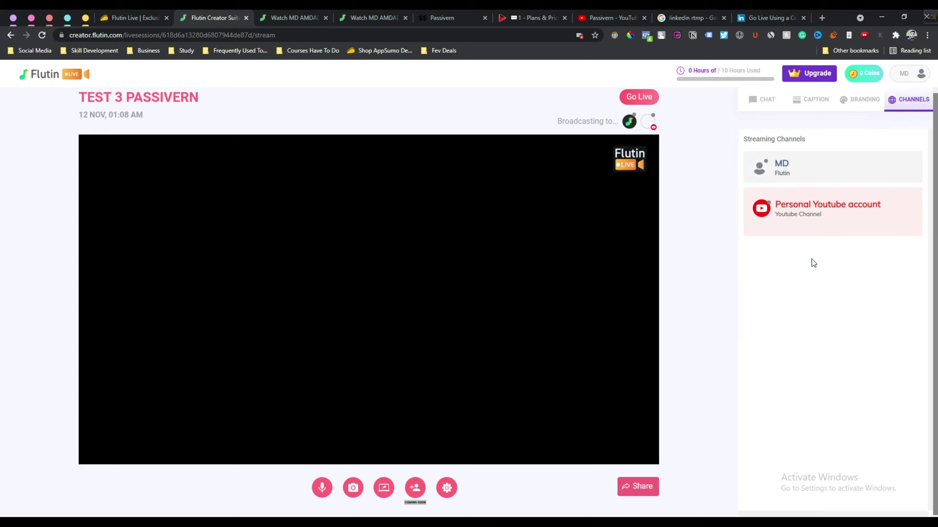
click(764, 102)
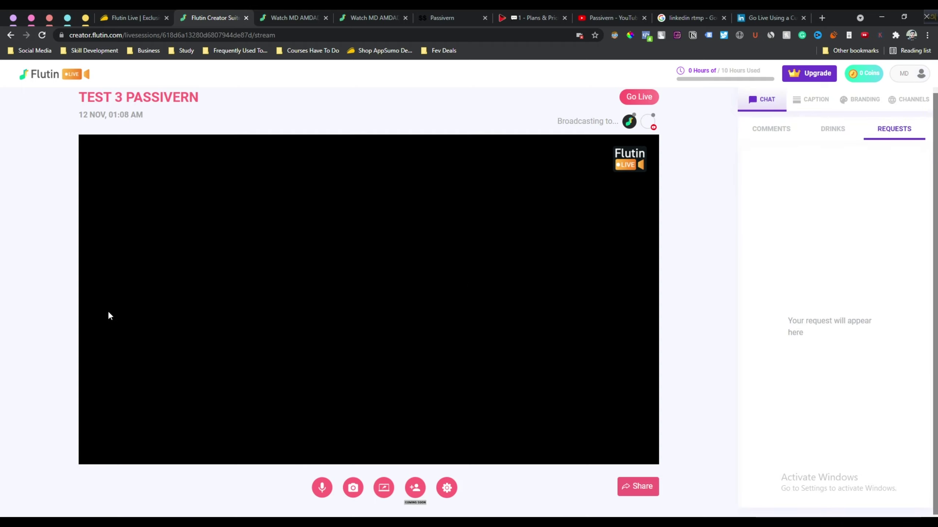
Go live with TEST 3 PASSIVERN, confirming the 'Are you sure you want to go live?' prompt
click(637, 98)
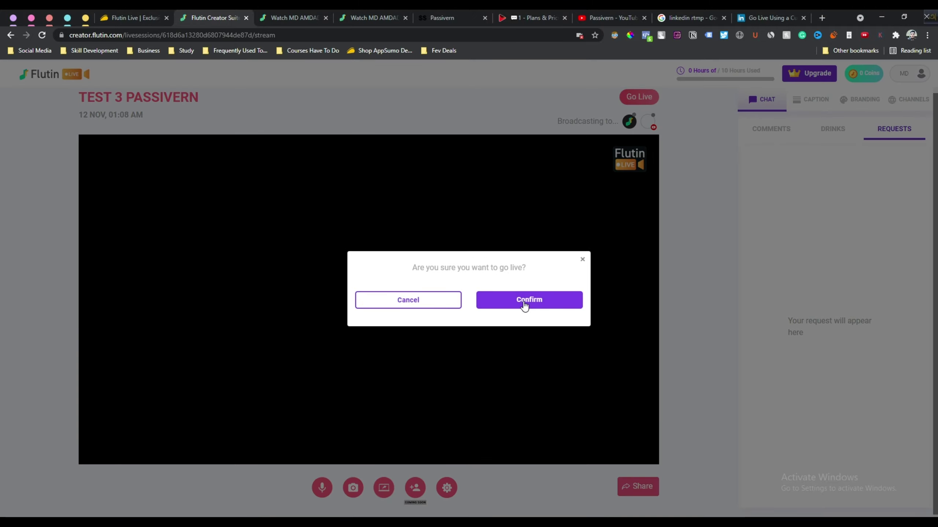
click(524, 284)
click(529, 301)
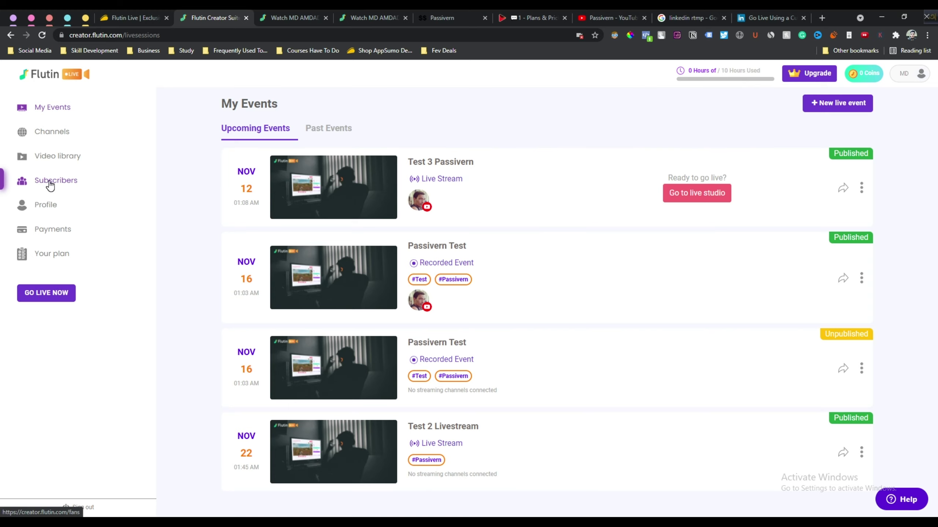
Check the empty subscribers list, then open the creator profile form
click(53, 181)
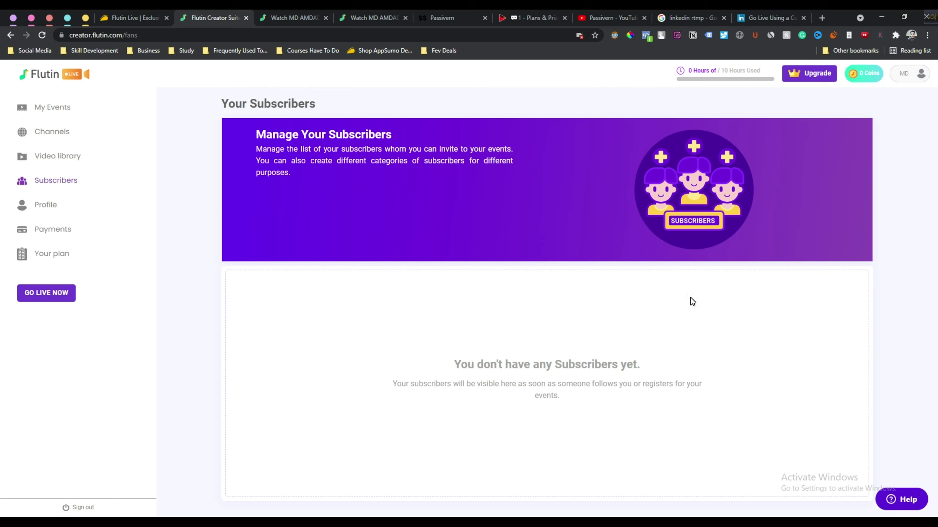
drag(573, 398, 457, 365)
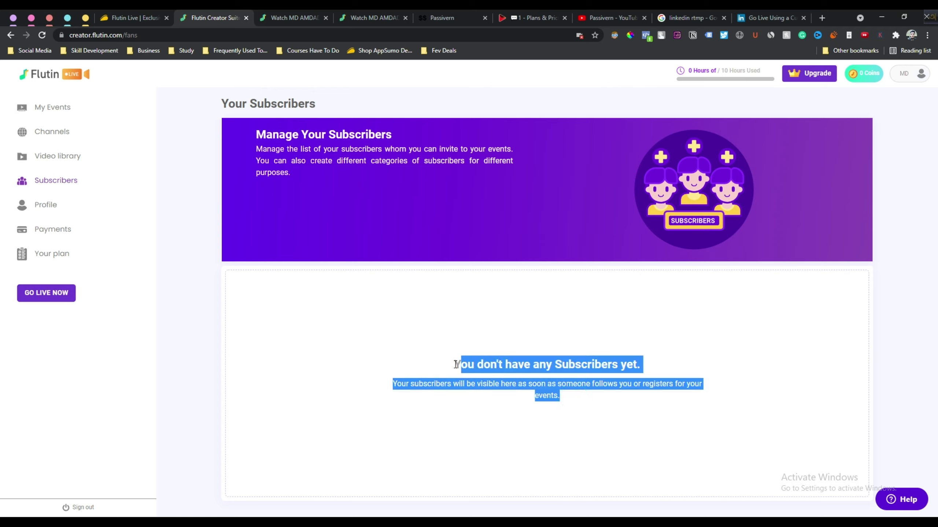
click(44, 211)
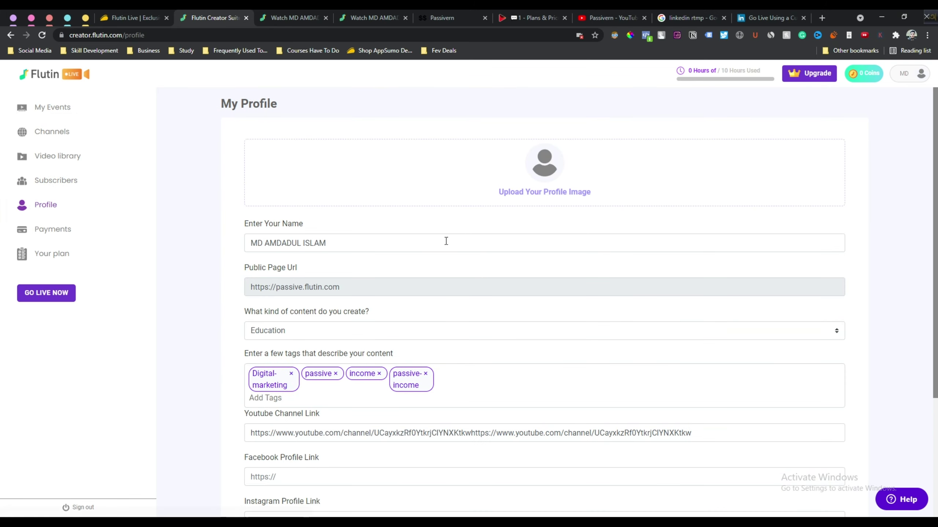
scroll(459, 275, down, 4)
Look at the Facebook and Instagram profile link fields without editing, then go to Payments
click(318, 312)
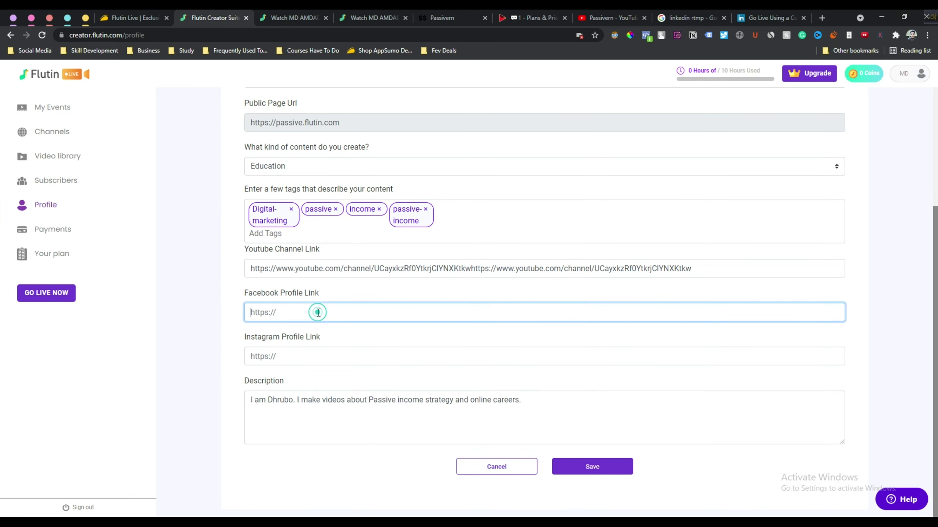
click(354, 357)
click(360, 260)
click(54, 229)
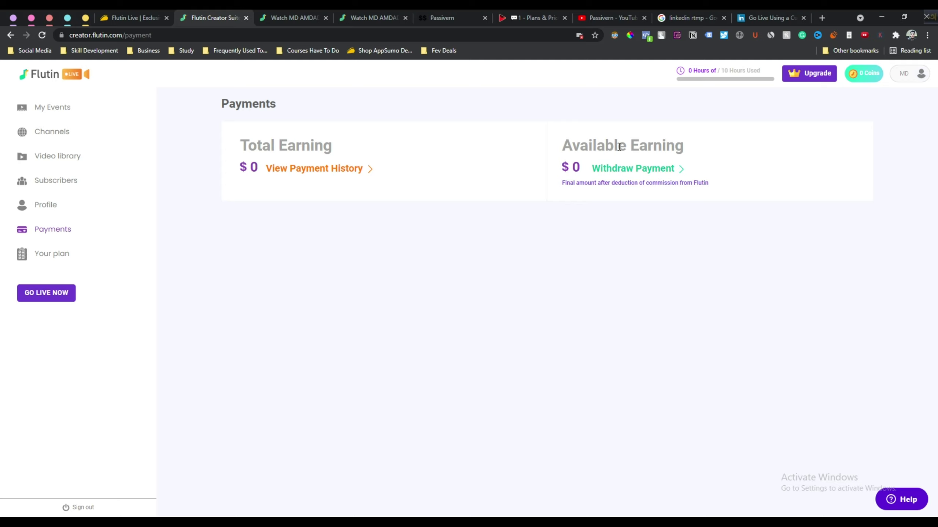
Preview the bank and PayPal payout account forms under Withdraw Payment, then close without adding one
double_click(579, 169)
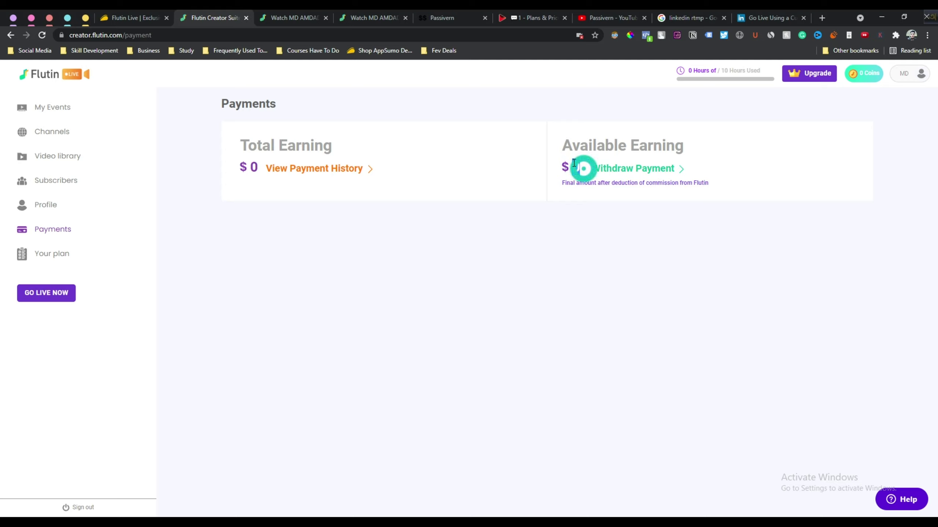
click(622, 171)
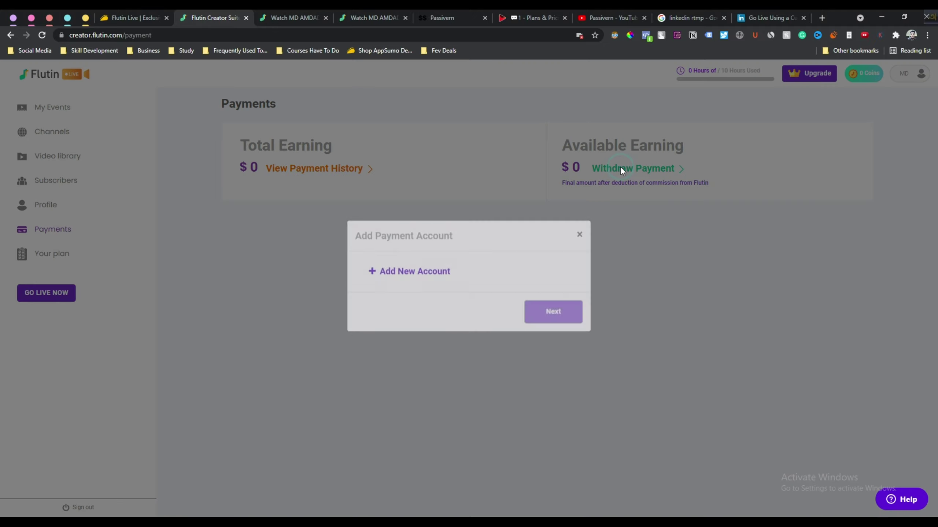
click(405, 284)
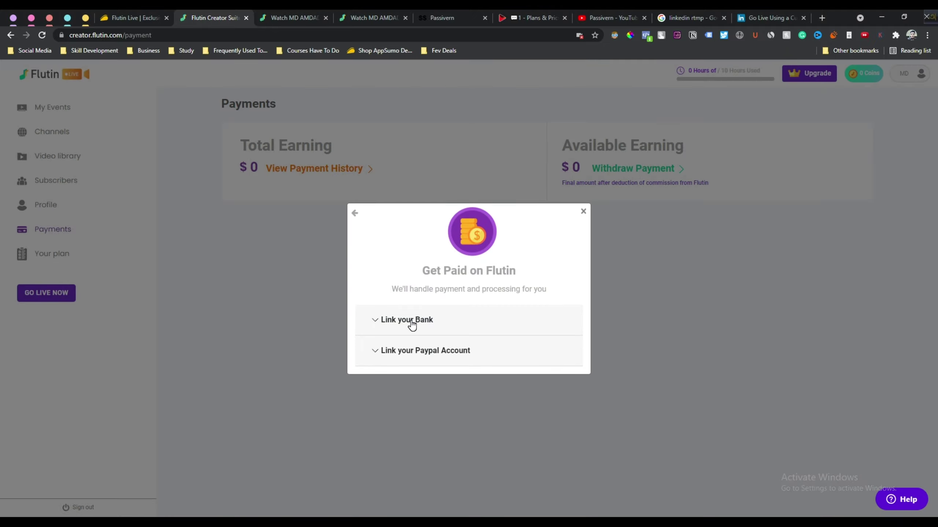
click(412, 322)
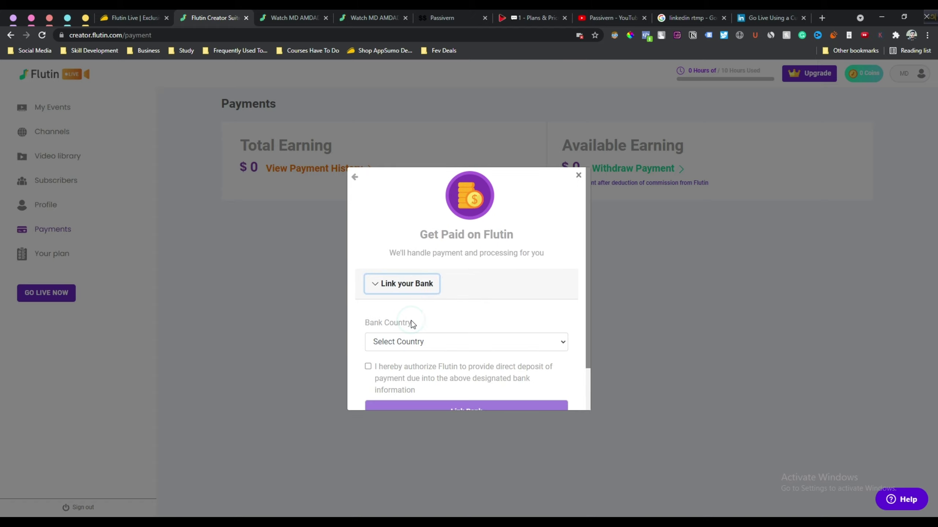
click(408, 340)
click(406, 340)
scroll(407, 344, down, 2)
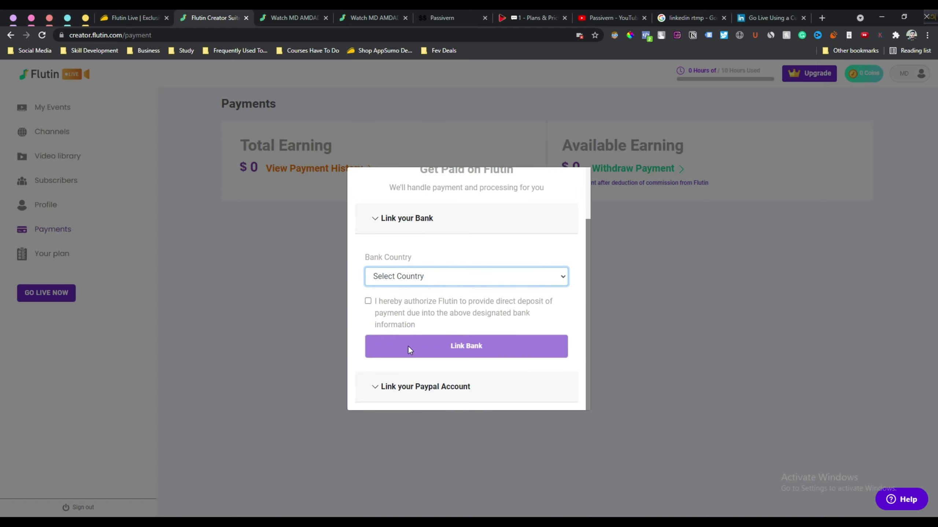
click(423, 392)
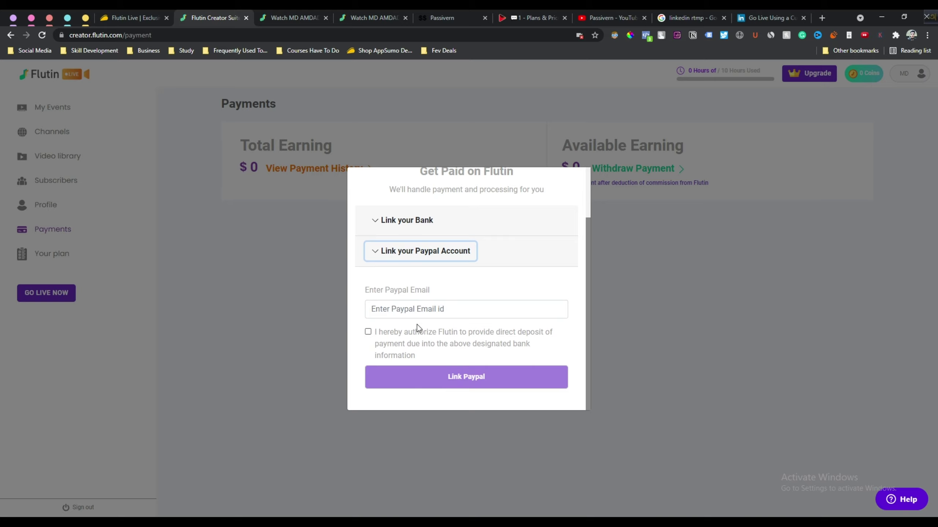
key(Escape)
Check the empty payment history, then return to the My Events list
drag(238, 145, 351, 144)
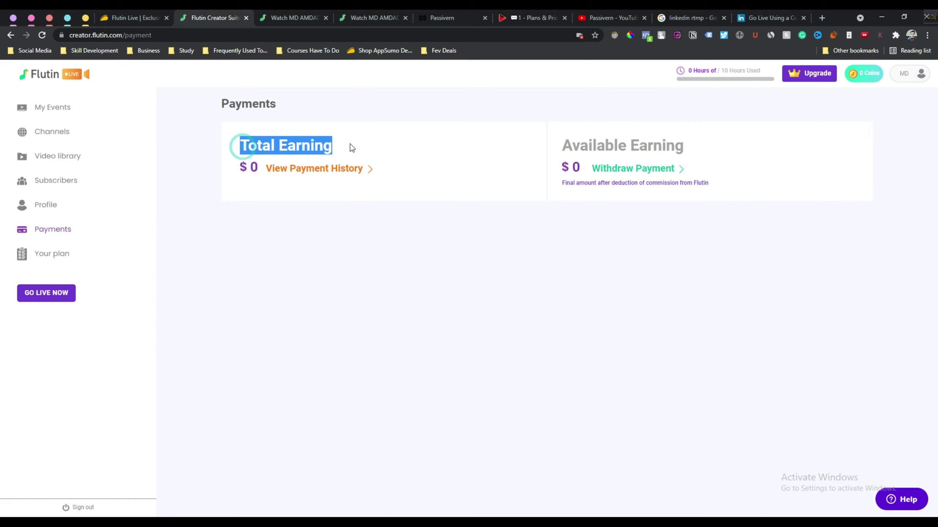
click(370, 176)
drag(347, 167, 541, 190)
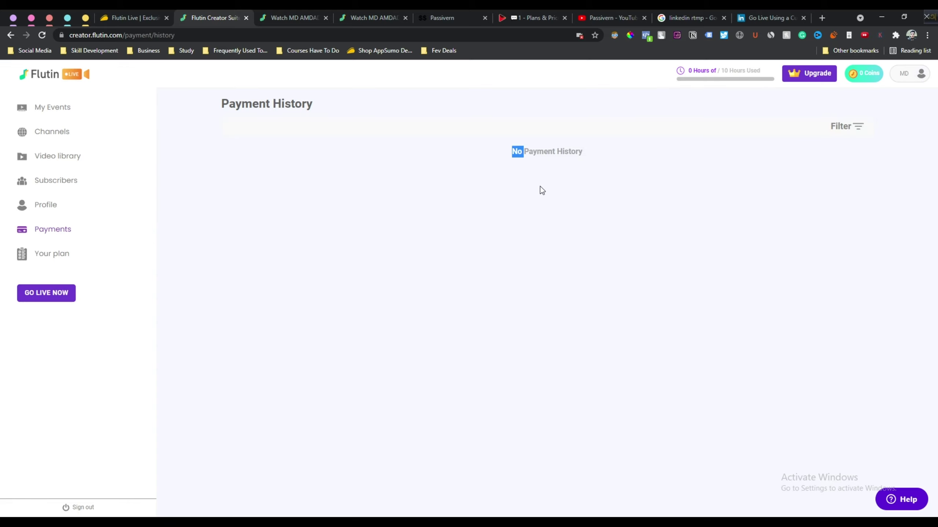
triple_click(565, 157)
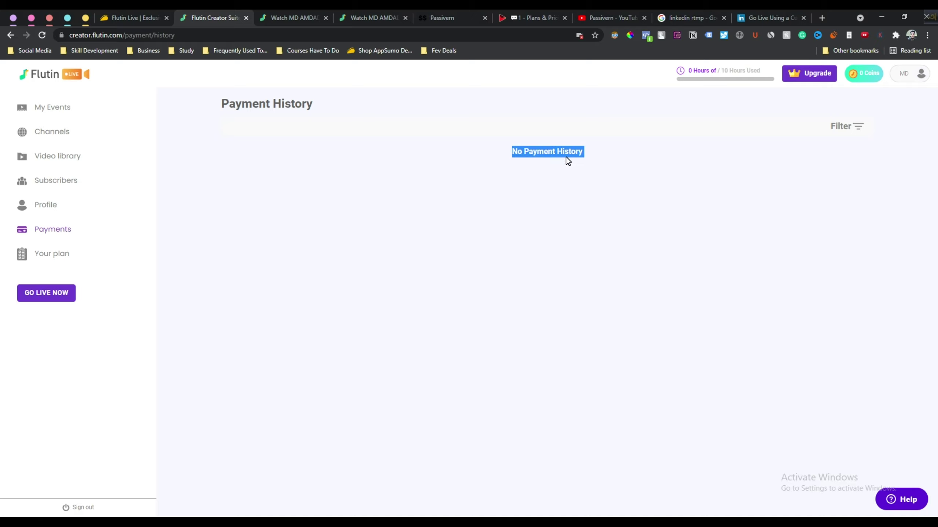
click(60, 250)
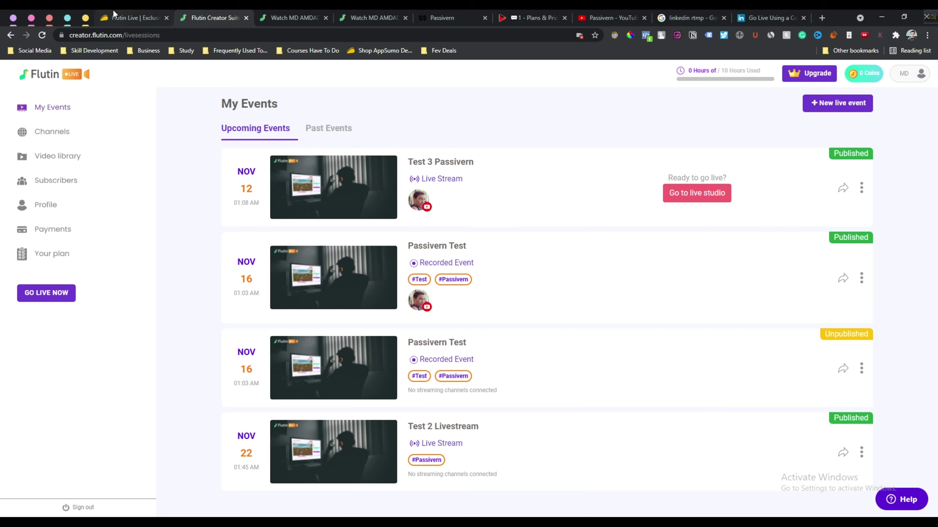
Switch to the 'Flutin Live | Exclusive' passivern.com pricing page
click(128, 17)
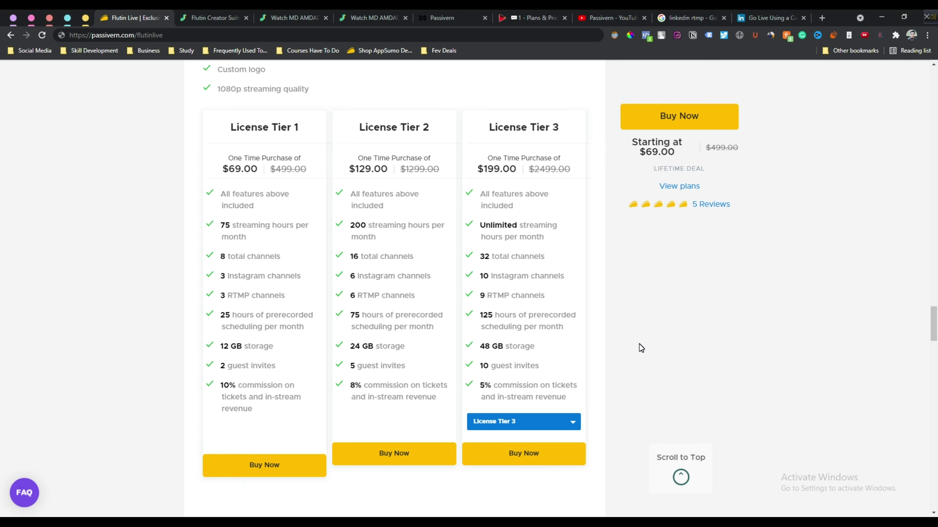
Highlight the License Tier 1–3 headings and then clear the selection
drag(228, 123, 557, 135)
click(559, 134)
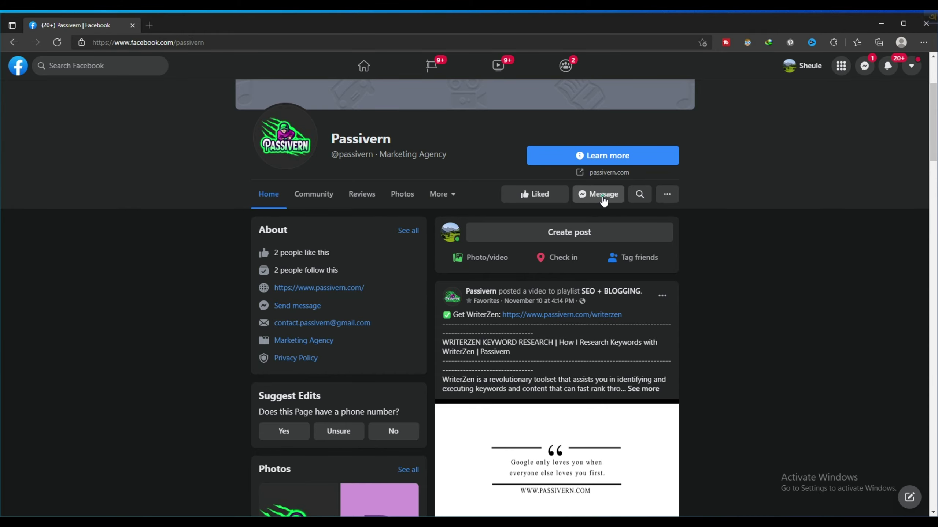
Start a Messenger chat with the Passivern page, then view the YouTube channel's Videos tab
click(603, 200)
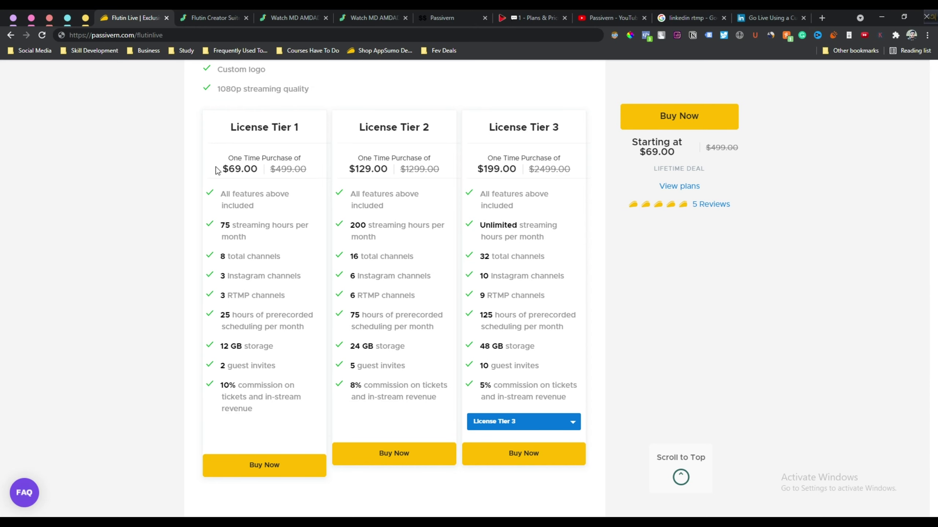
drag(218, 171, 621, 349)
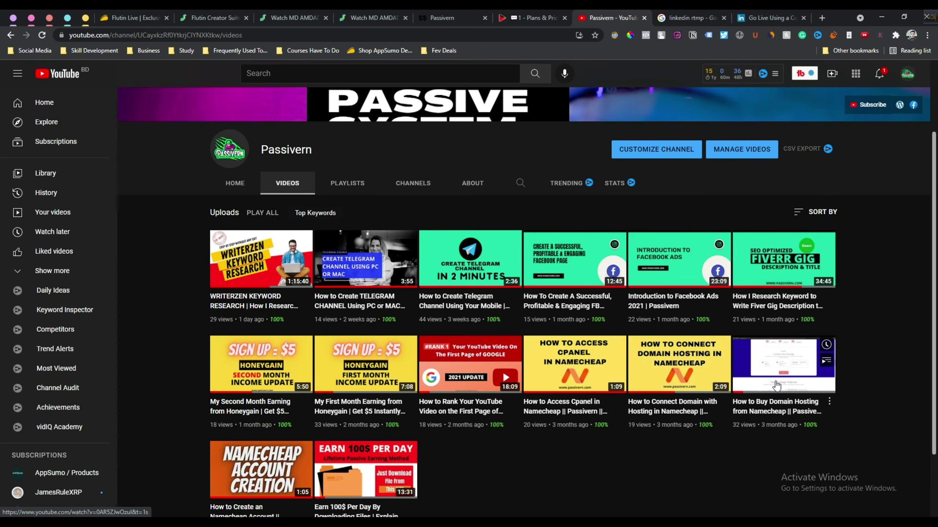
scroll(875, 232, up, 1)
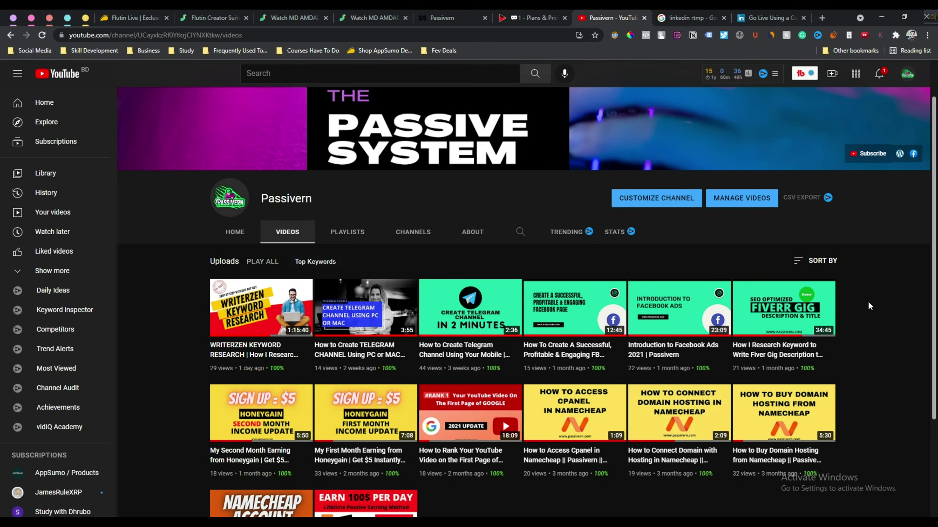